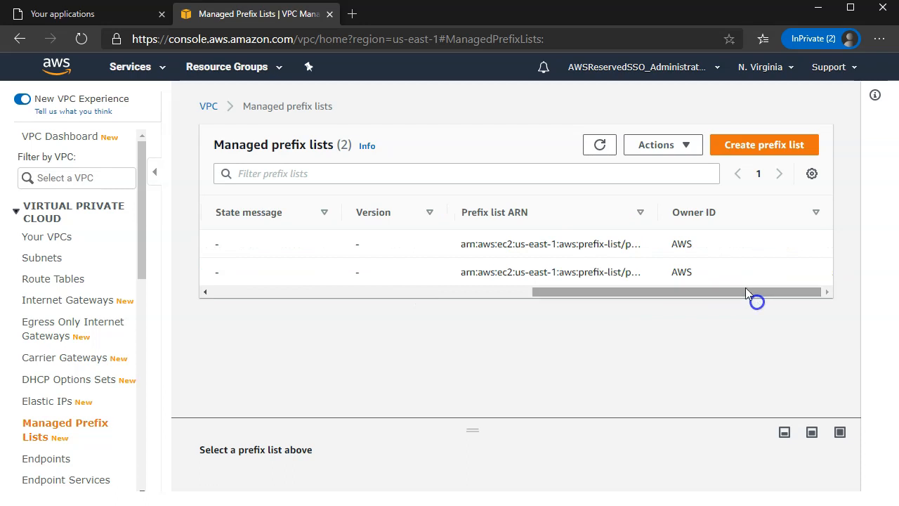
left_click_drag(684, 294, 351, 297)
left_click(218, 243)
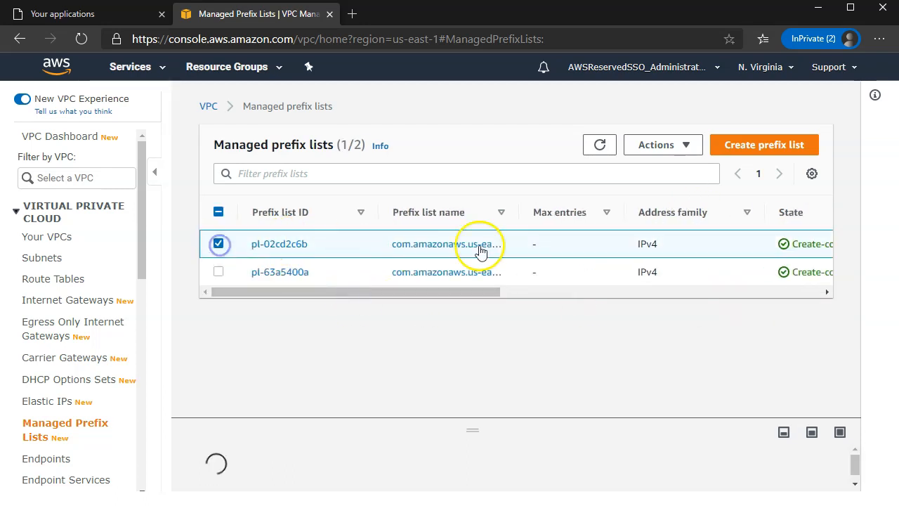
left_click_drag(520, 218, 604, 215)
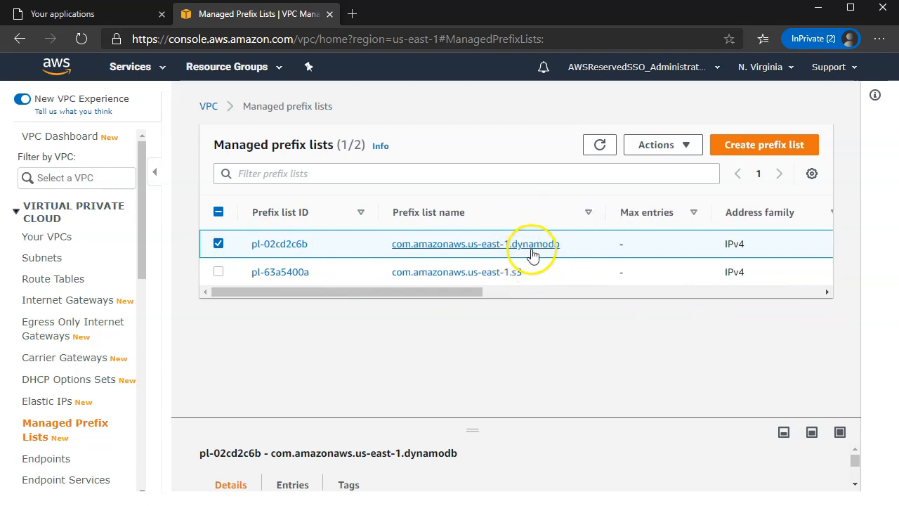
left_click_drag(489, 433, 495, 303)
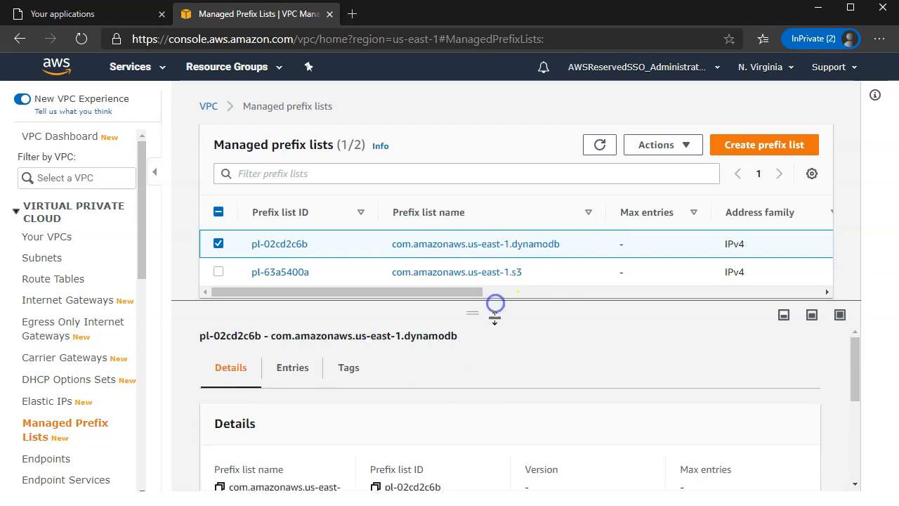
left_click(279, 370)
scroll(411, 394, "down", 1)
scroll(294, 423, "down", 2)
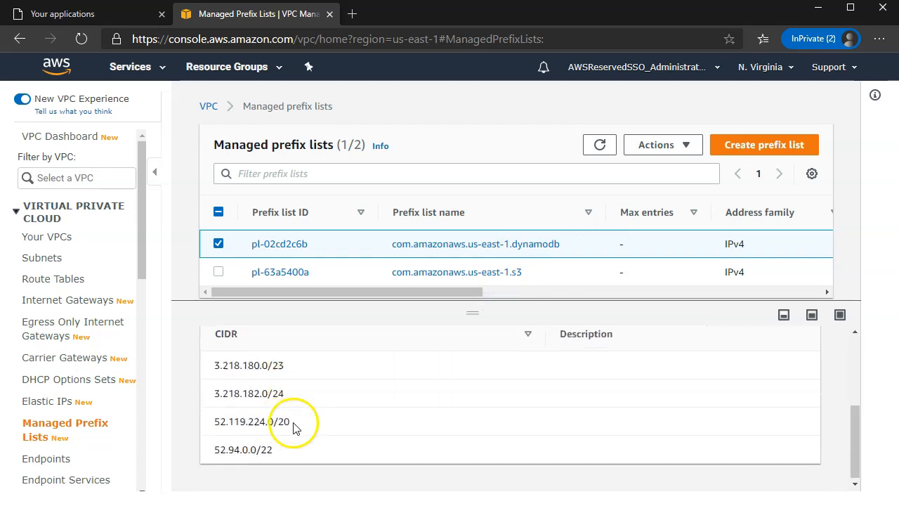
left_click(218, 271)
left_click(219, 243)
scroll(339, 401, "down", 2)
scroll(342, 398, "up", 1)
left_click(292, 355)
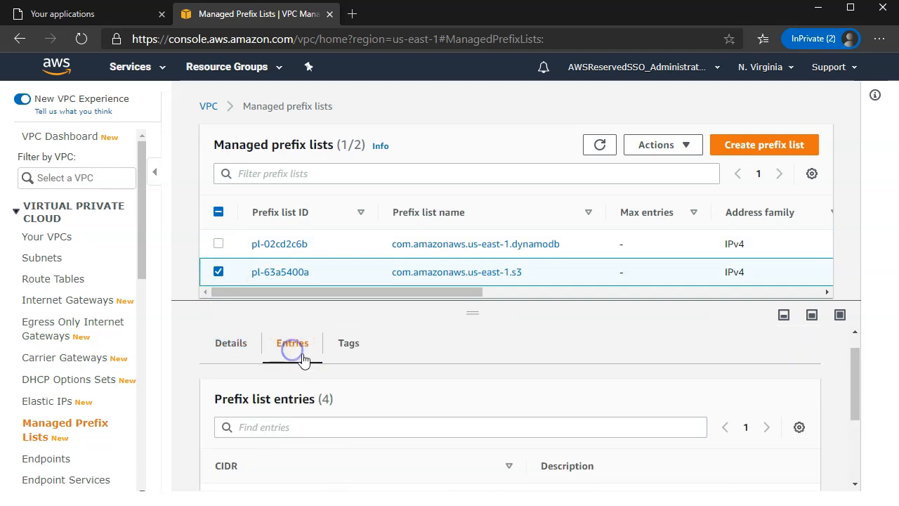
scroll(311, 375, "down", 3)
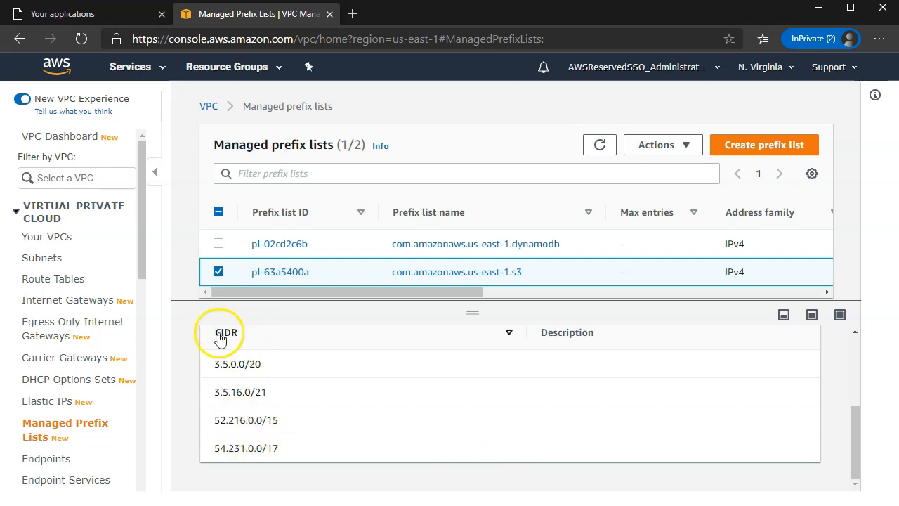
left_click(218, 272)
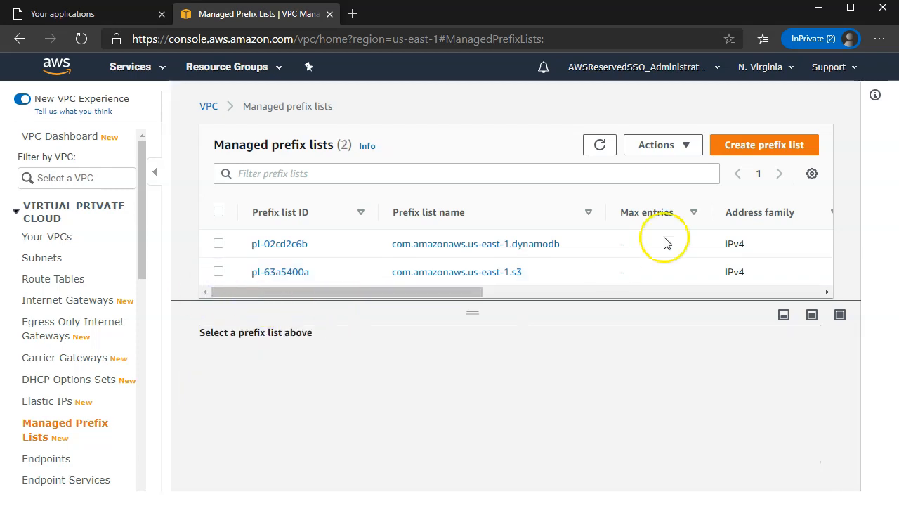
Open the Create prefix list form and enter the name my-citrix-ips
left_click(759, 144)
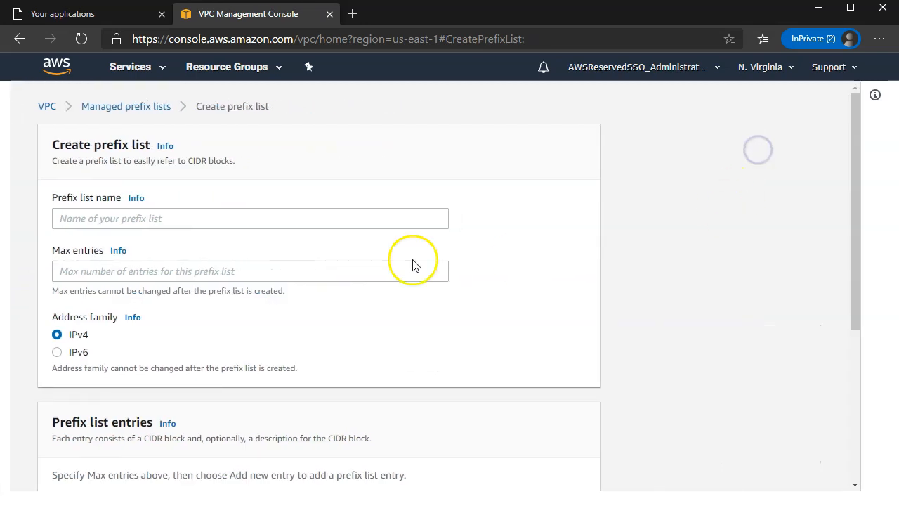
left_click(178, 210)
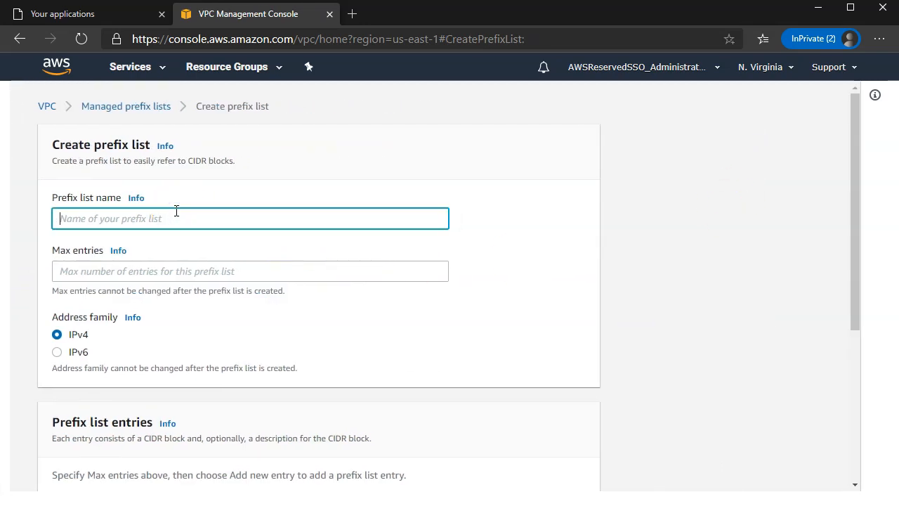
type("my0")
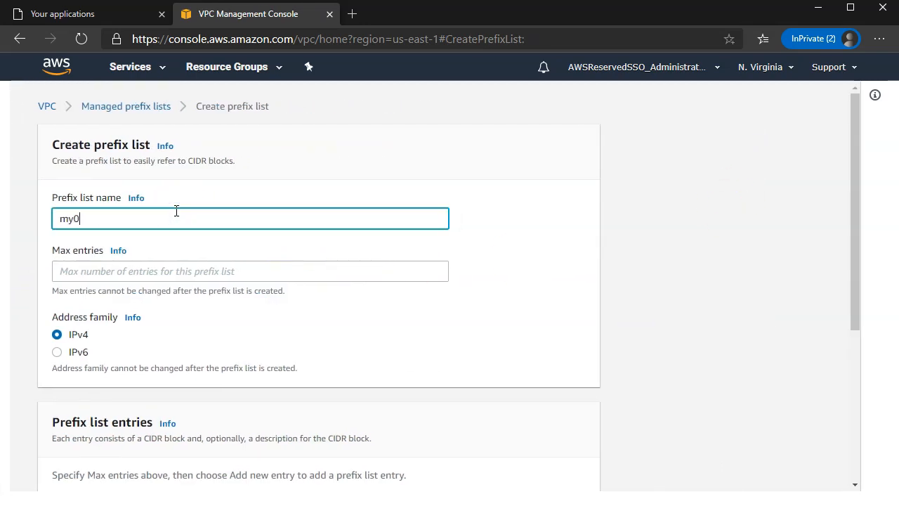
type("cit")
key("BackSpace")
key("BackSpace")
key("BackSpace")
key("BackSpace")
type("-citrix-ips")
left_click(166, 269)
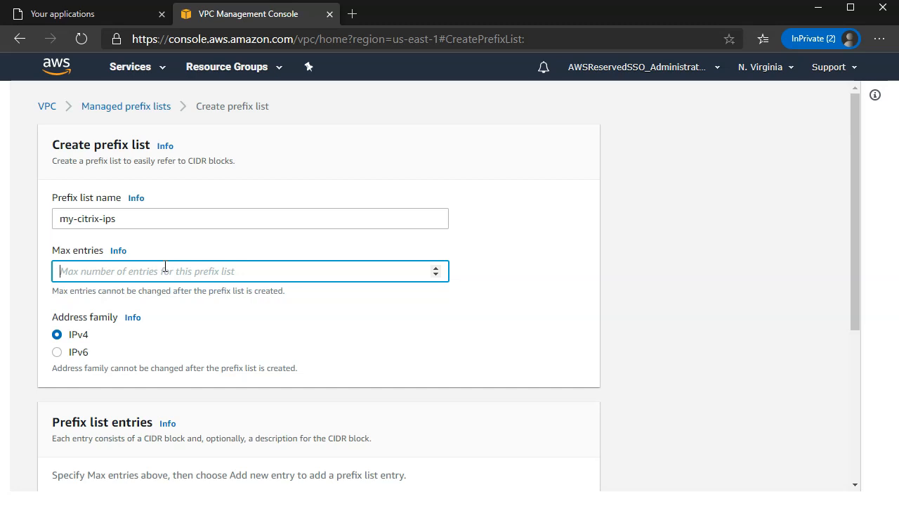
Set the prefix list's maximum entries to 13
type("15")
key("BackSpace")
type("3")
scroll(63, 351, "down", 3)
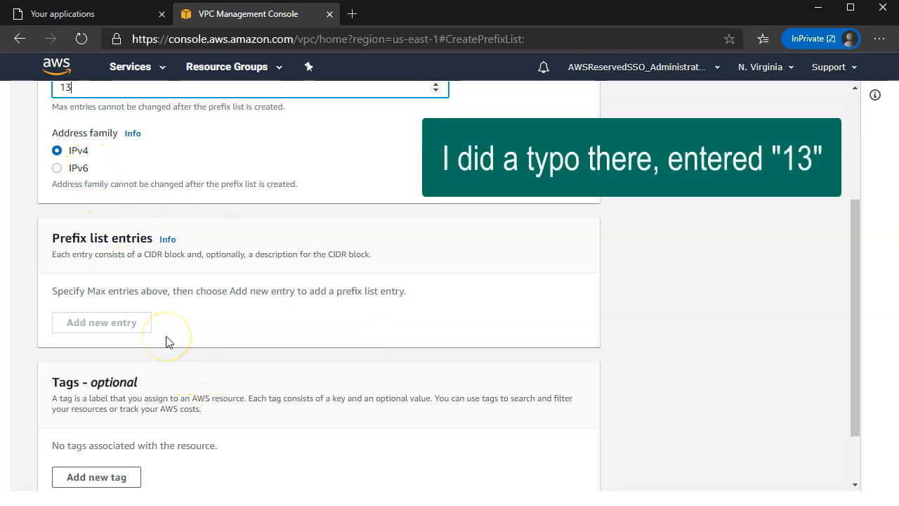
left_click(261, 322)
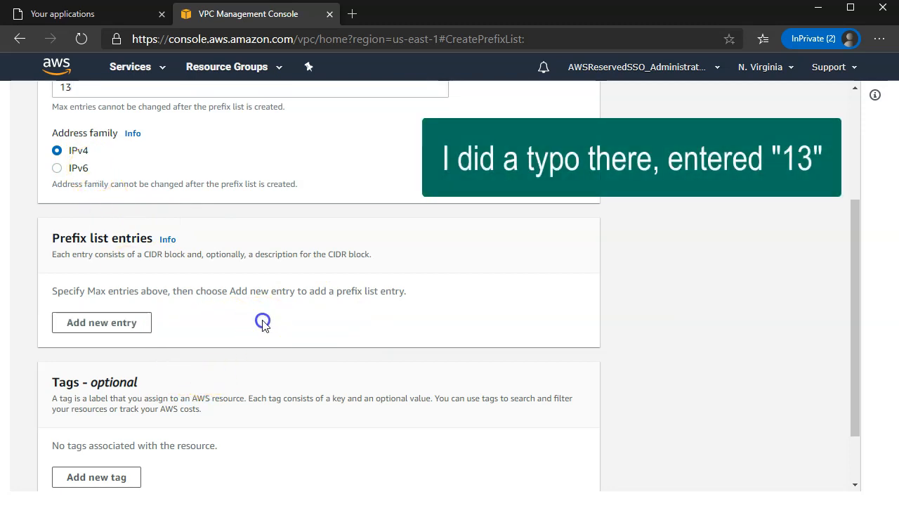
Add entries 10.2.0.8/32 (citrix 01) and 10.2.0.12/32 (citrix 02) and create the prefix list
left_click(115, 327)
left_click(133, 288)
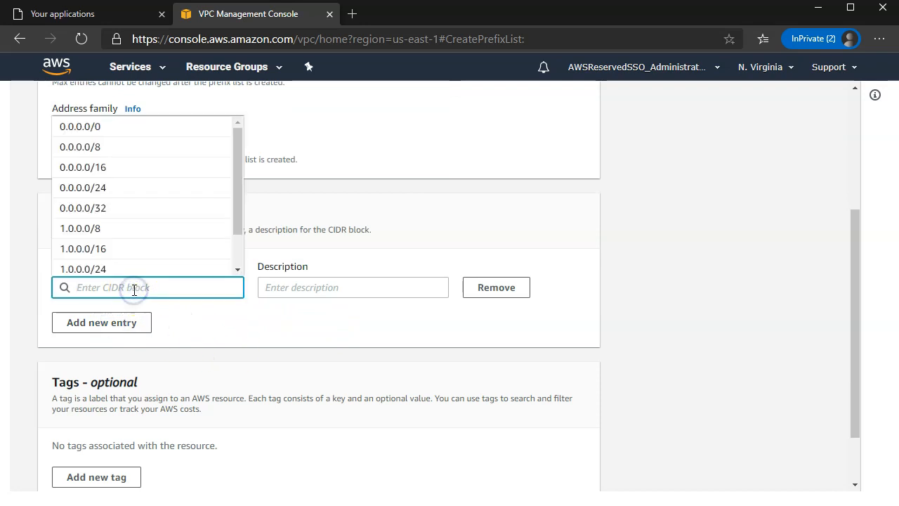
type("10.")
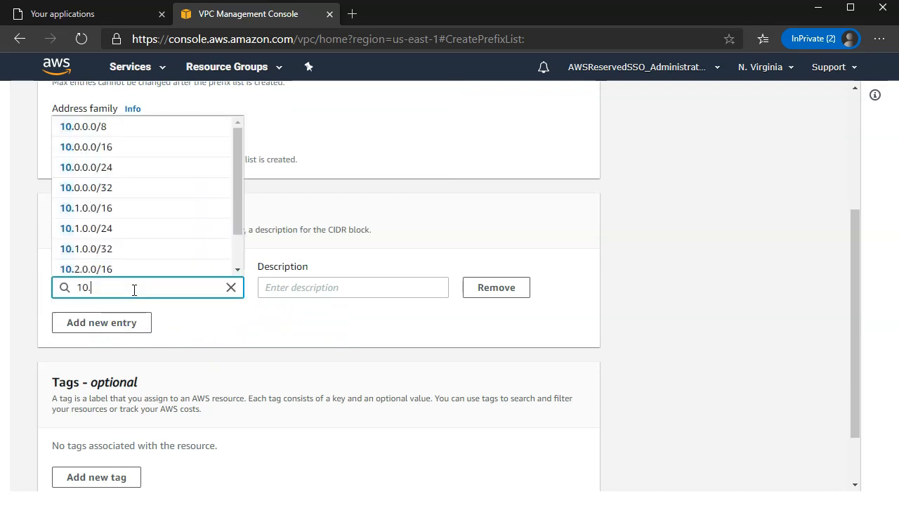
type("2.0.12/32")
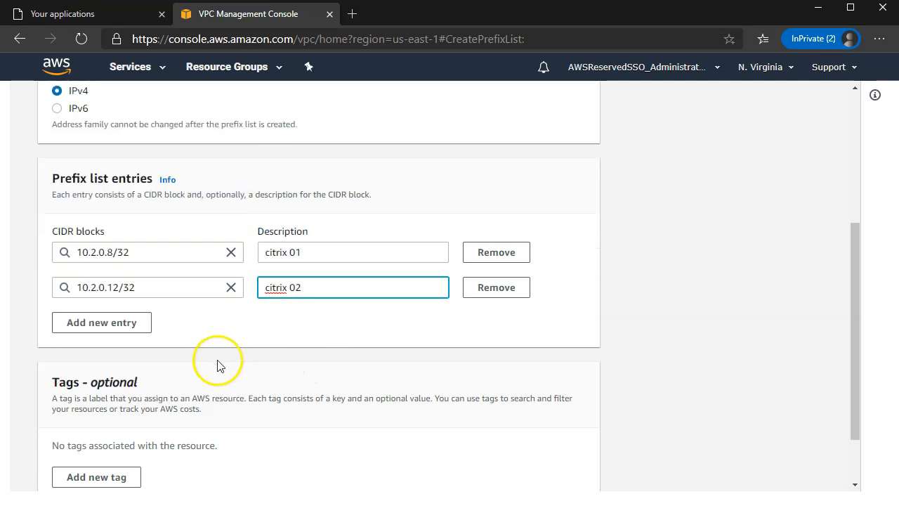
scroll(220, 359, "down", 2)
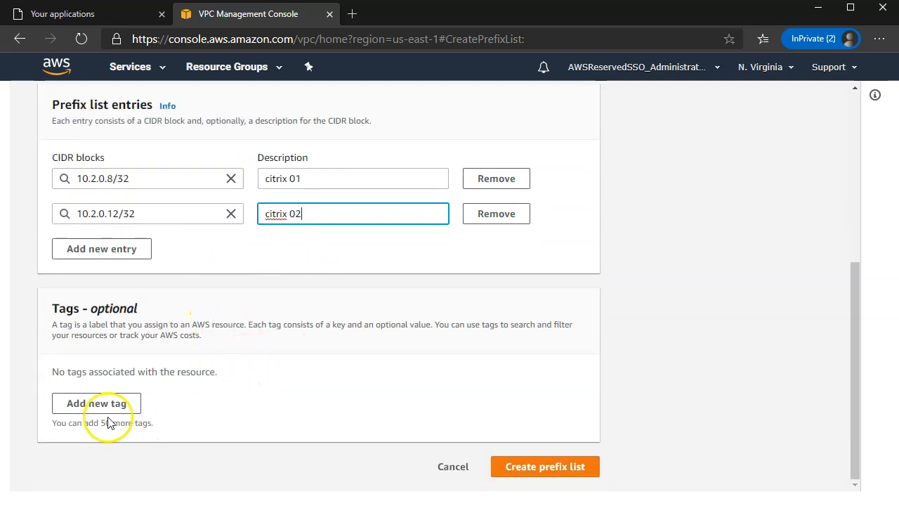
left_click(582, 466)
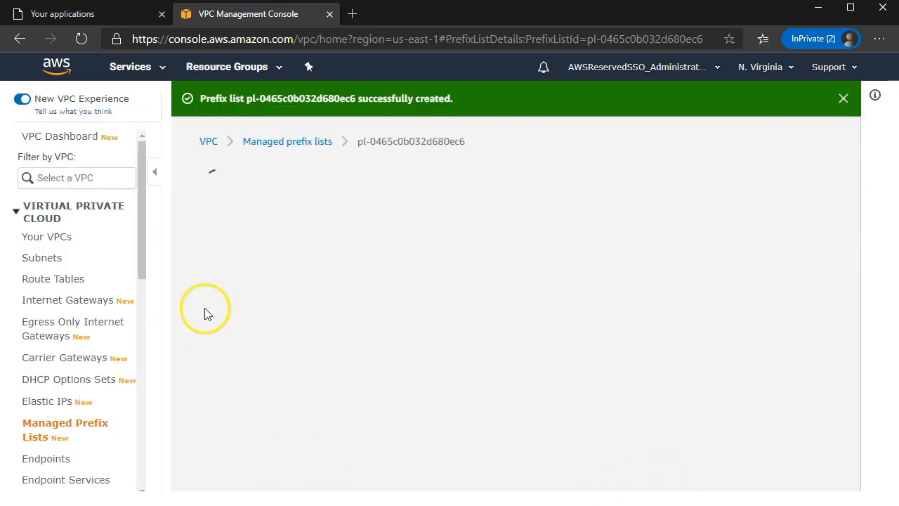
scroll(550, 249, "down", 3)
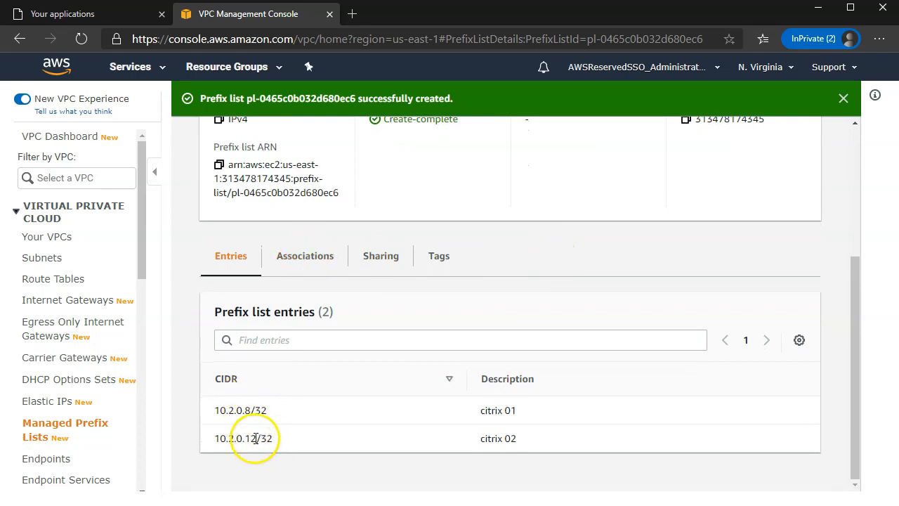
left_click(293, 264)
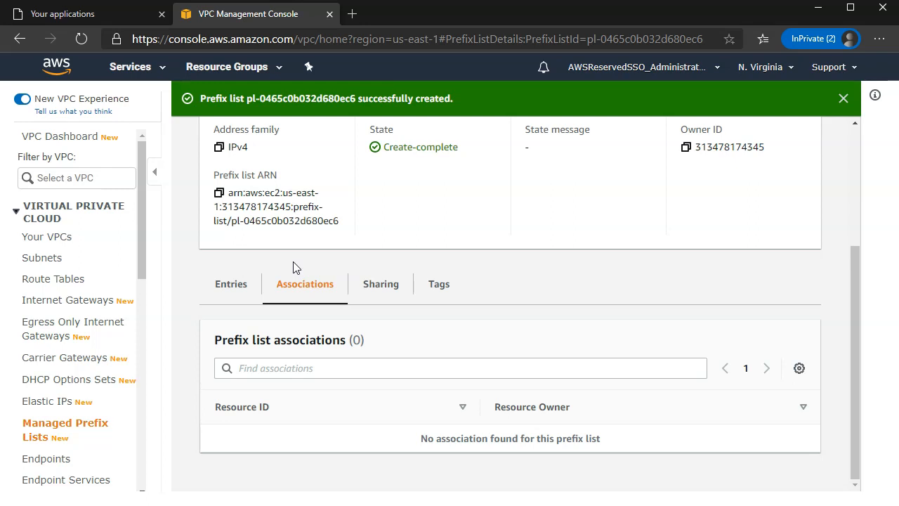
left_click(382, 289)
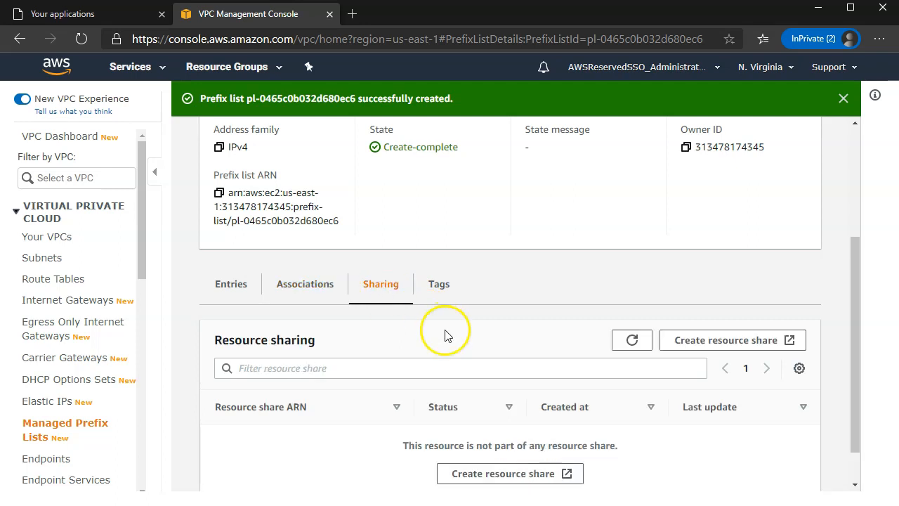
scroll(445, 332, "up", 3)
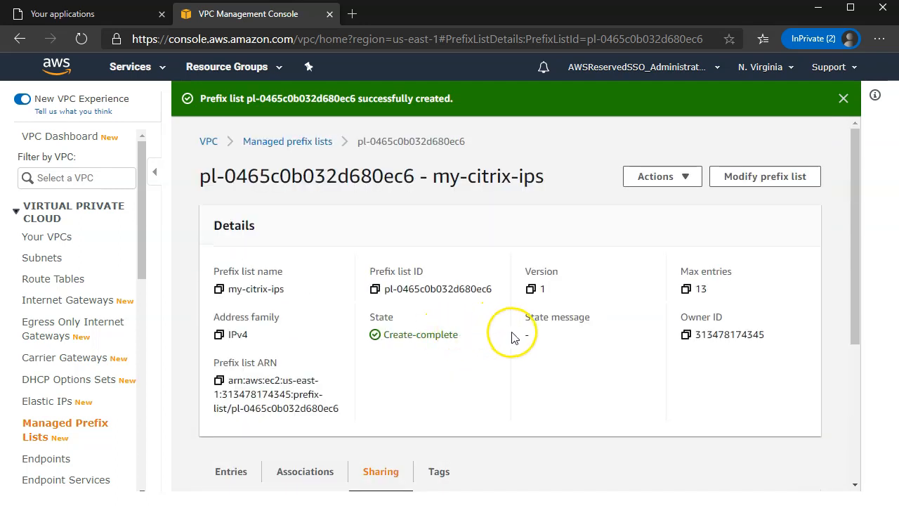
scroll(485, 347, "down", 2)
scroll(483, 353, "up", 2)
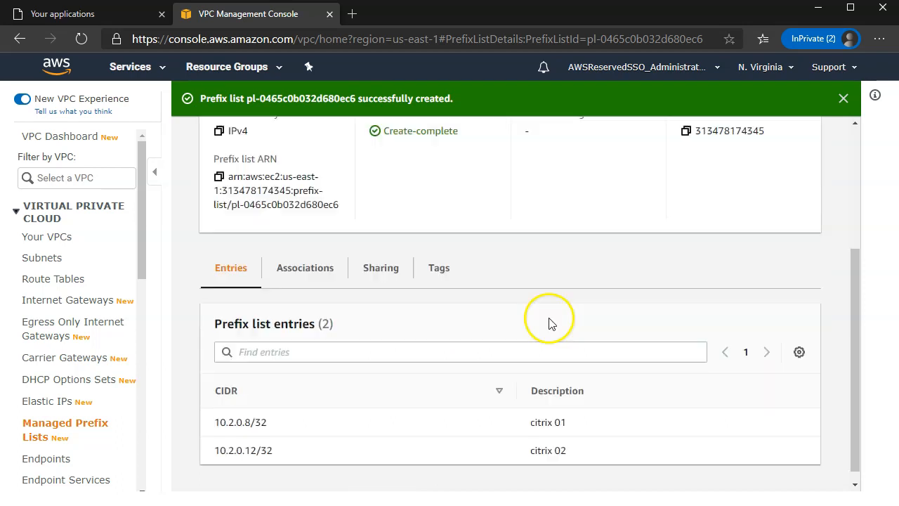
scroll(548, 321, "up", 3)
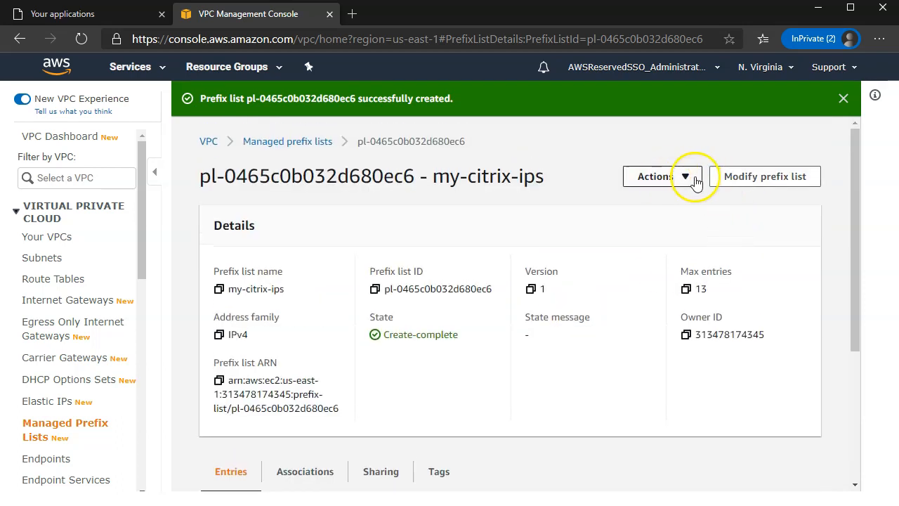
Edit my-citrix-ips, add a third entry row and copy the 10.2.0.12/32 address
left_click(738, 176)
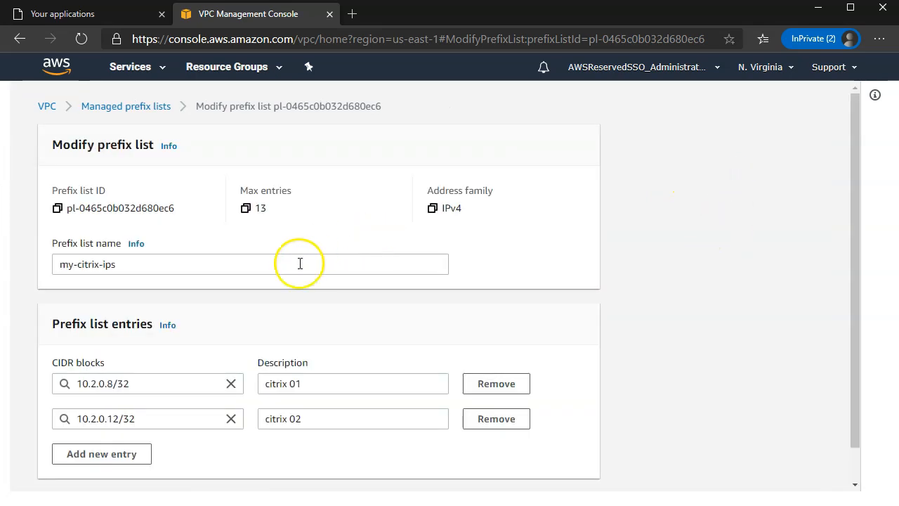
scroll(299, 262, "down", 1)
left_click(101, 417)
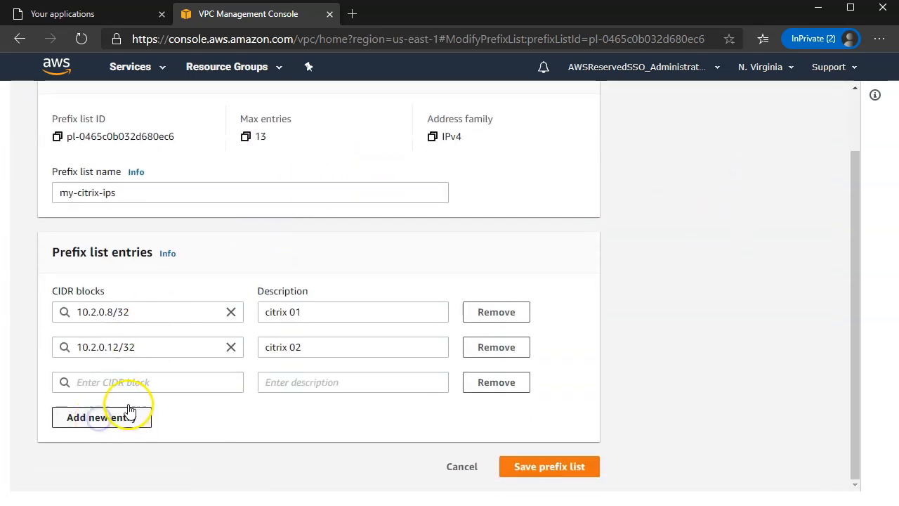
triple_click(149, 346)
key("ctrl+c")
left_click(100, 385)
Fill the third entry as 10.2.0.1/32 'citrix 03', save the list, then open Services
key("ctrl+v")
key("Left")
key("Left")
key("Left")
key("BackSpace")
type("4")
key("Tab")
type("citrix 03")
left_click(551, 466)
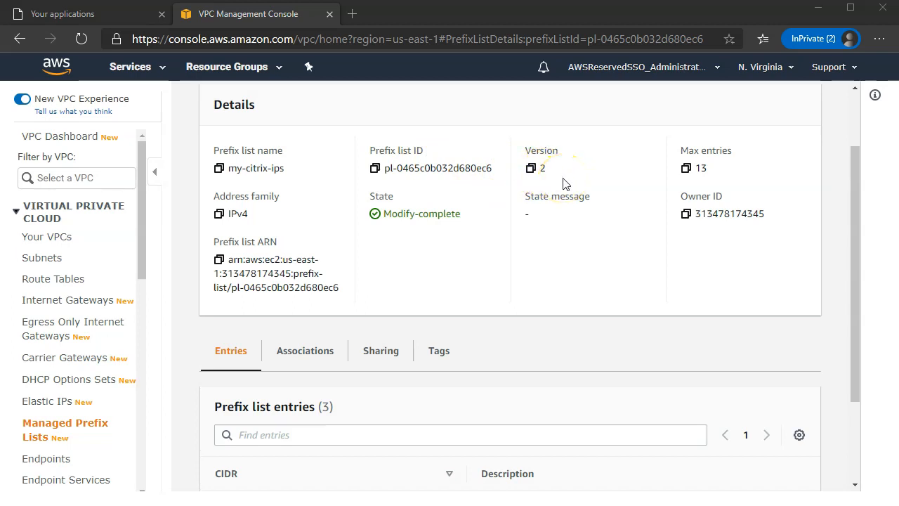
scroll(562, 184, "up", 2)
left_click(139, 69)
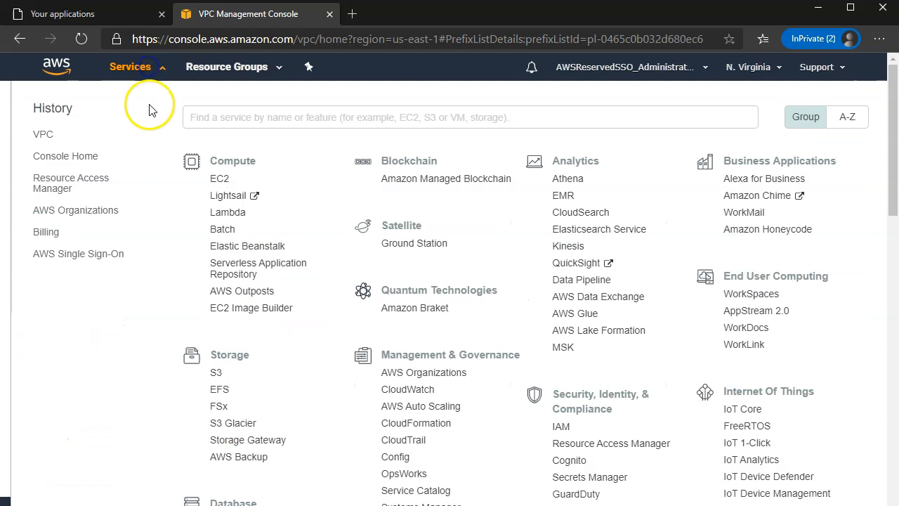
In Resource Access Manager, start a new resource share named my-share-01
left_click(83, 181)
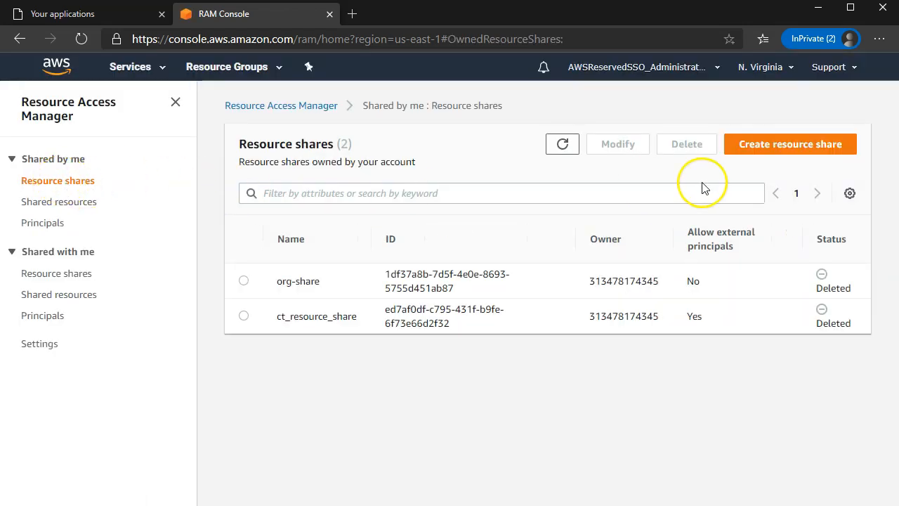
left_click(773, 147)
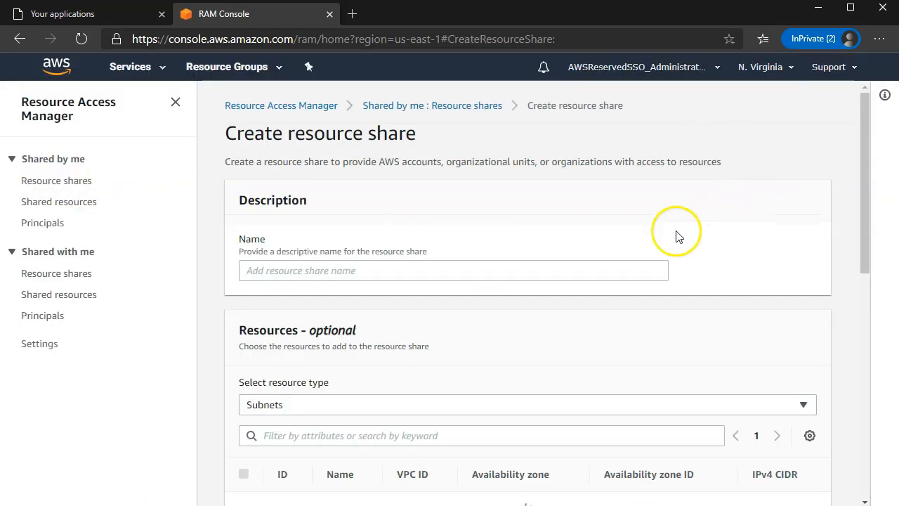
left_click(401, 261)
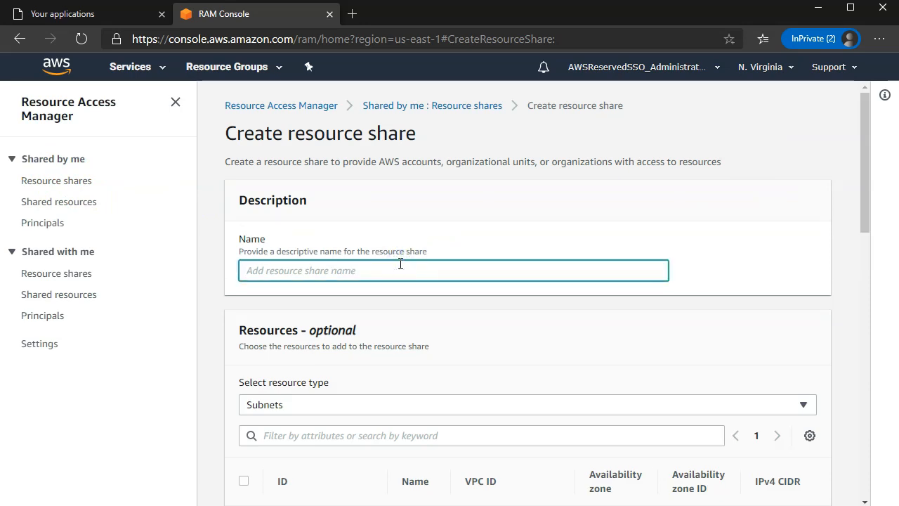
type("my-share-01")
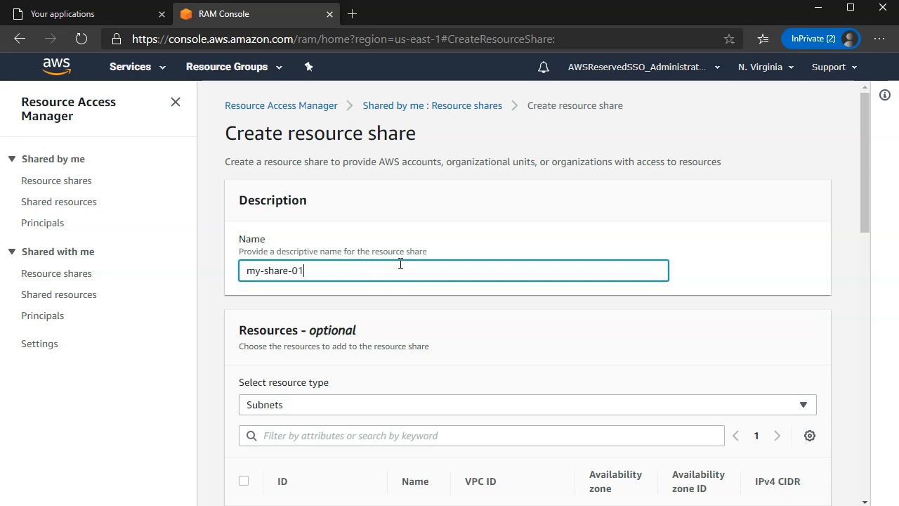
scroll(419, 297, "down", 3)
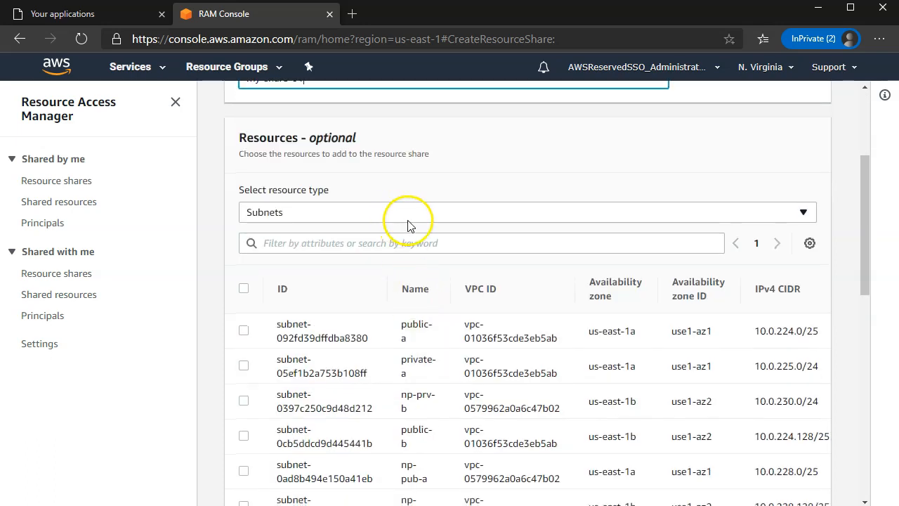
scroll(409, 225, "down", 1)
Add the my-citrix-ips prefix list to the share and disallow external accounts
left_click(384, 151)
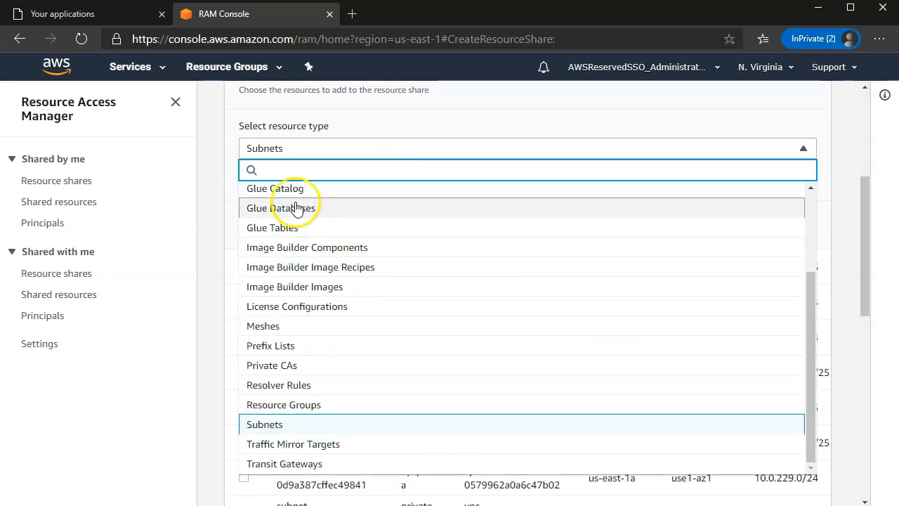
scroll(326, 281, "up", 3)
scroll(319, 221, "down", 3)
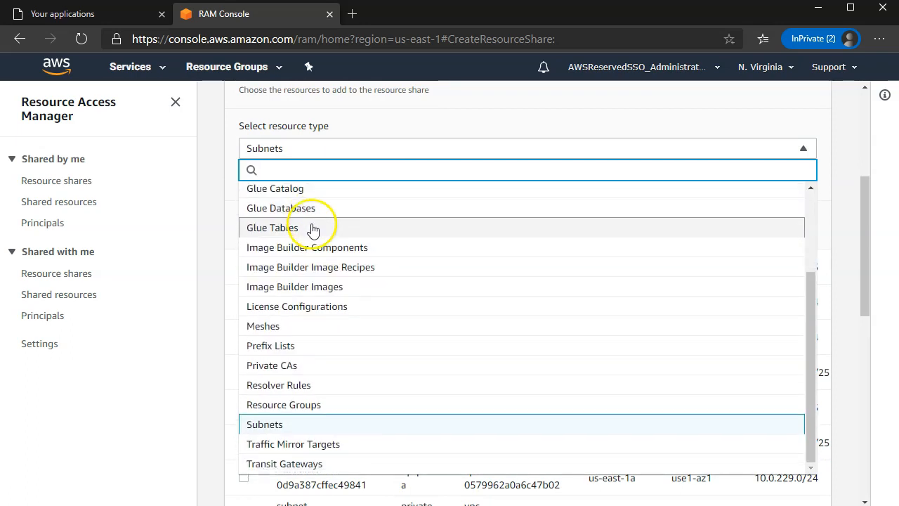
scroll(313, 230, "down", 3)
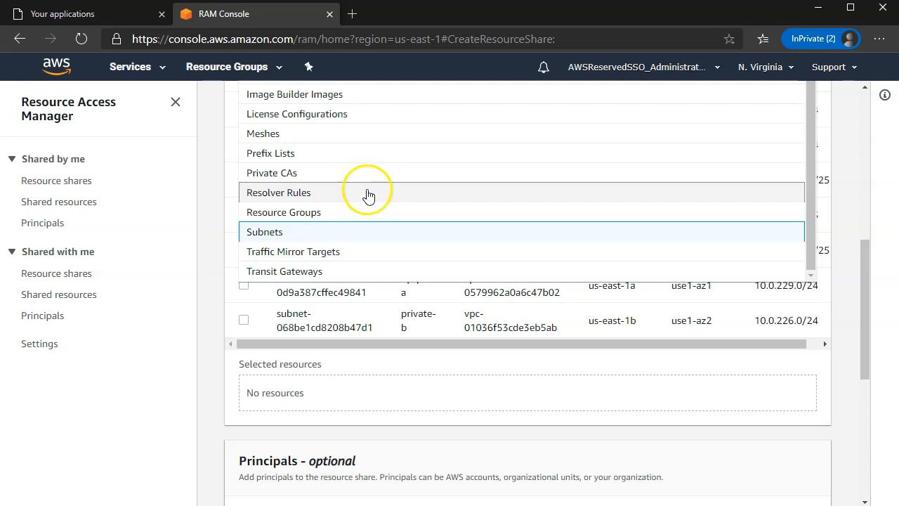
left_click(361, 158)
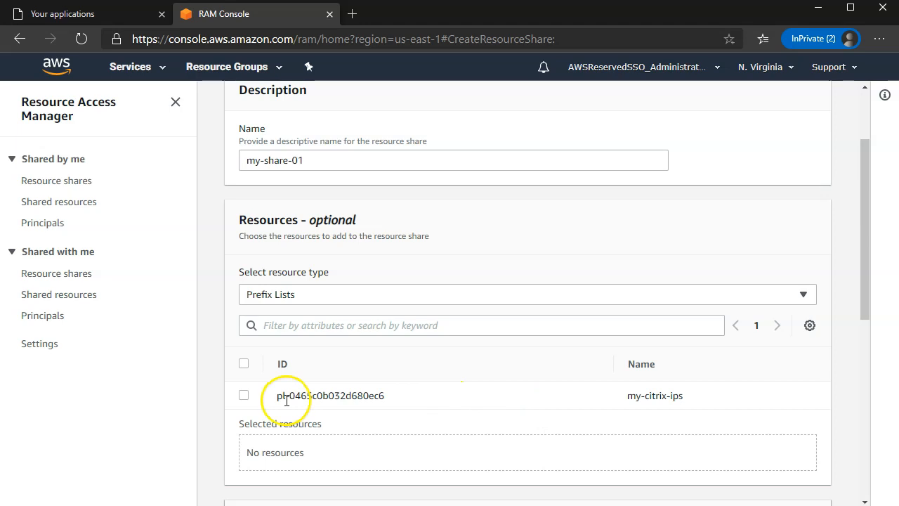
left_click(243, 395)
scroll(371, 361, "down", 3)
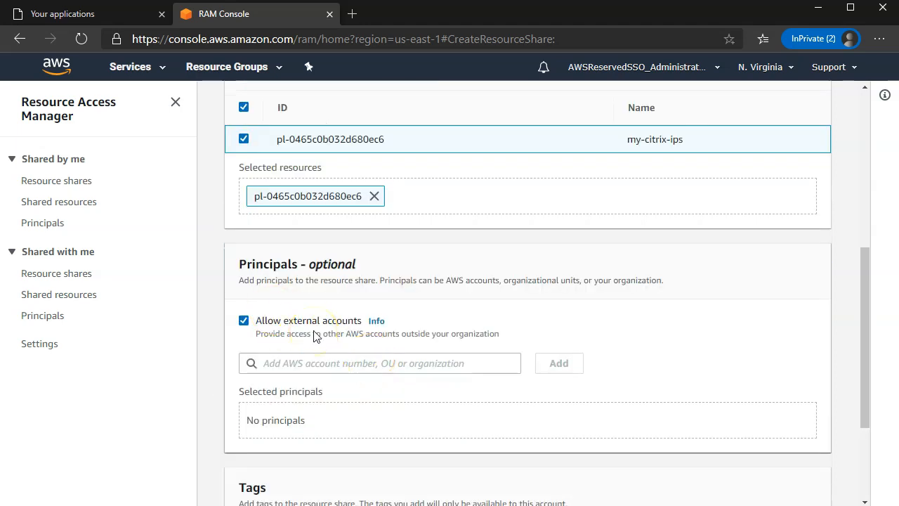
left_click(244, 322)
left_click(293, 363)
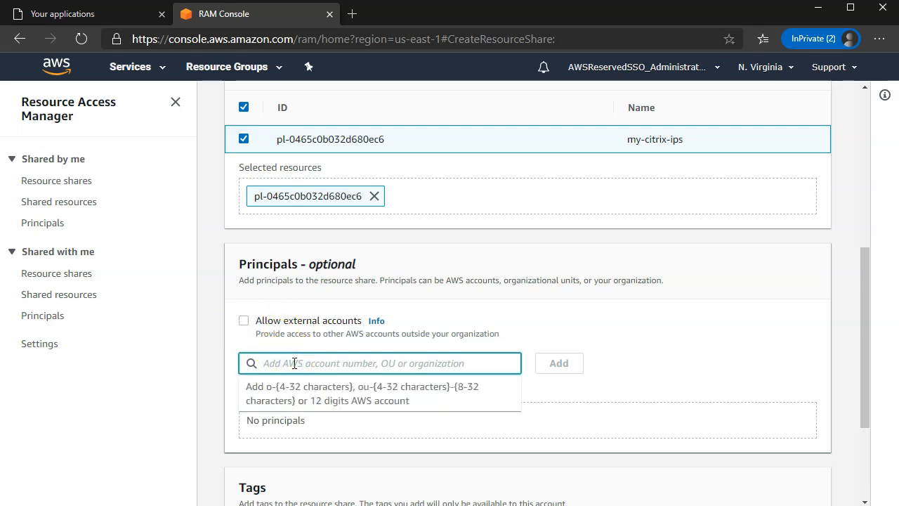
Copy the Organization ID from the My Organization page in a new tab
left_click(688, 74)
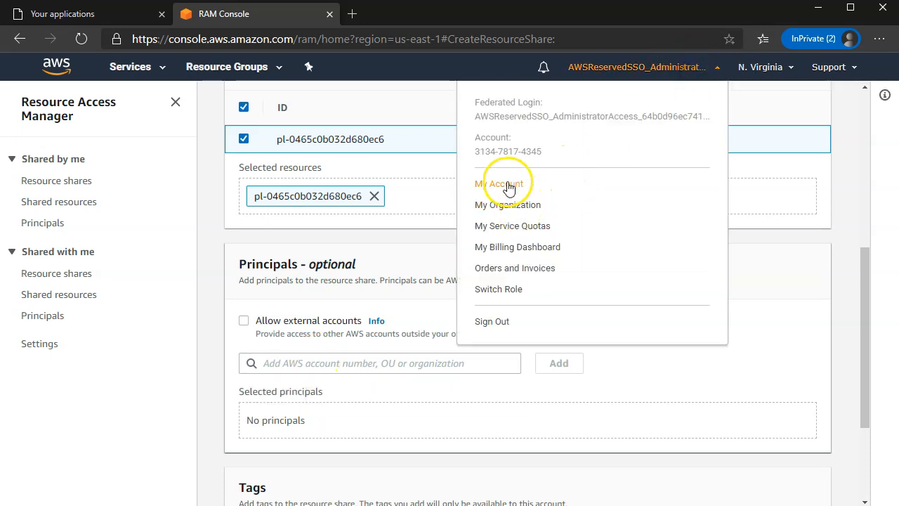
right_click(526, 209)
left_click(527, 210)
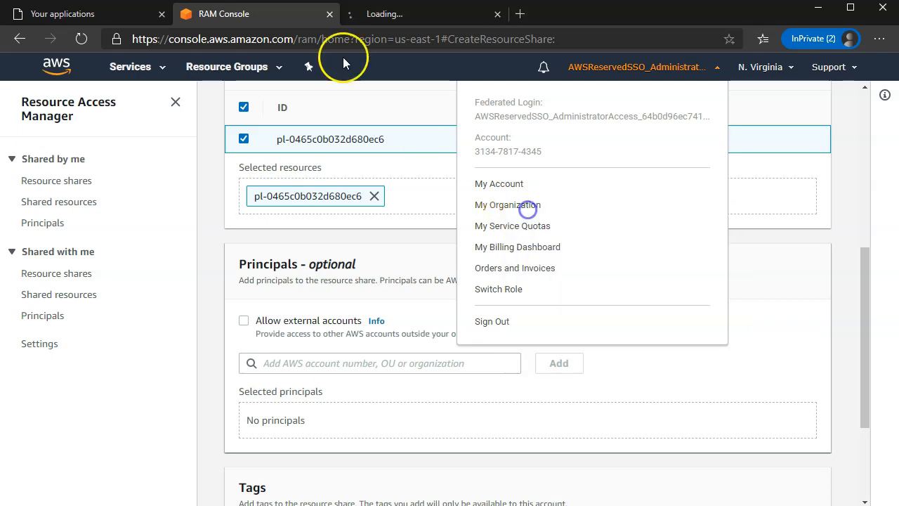
left_click(385, 16)
left_click(340, 205)
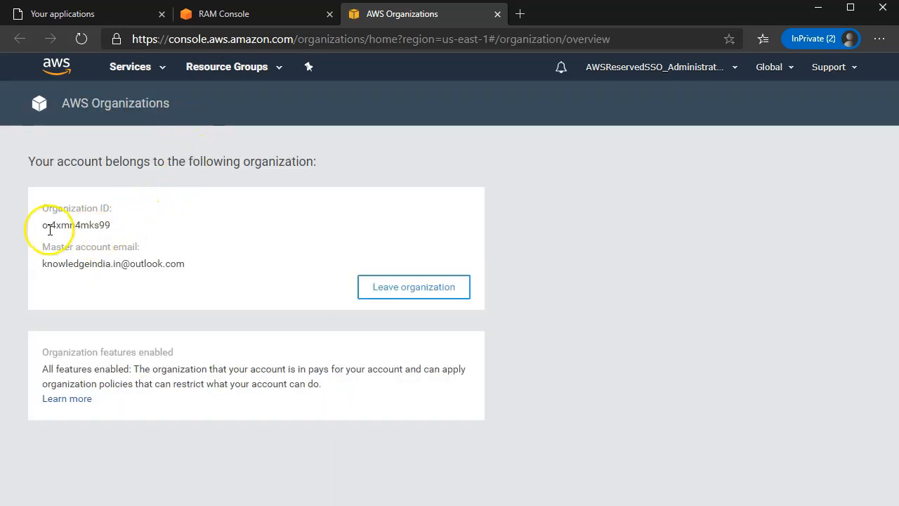
left_click_drag(41, 227, 120, 230)
key("ctrl+c")
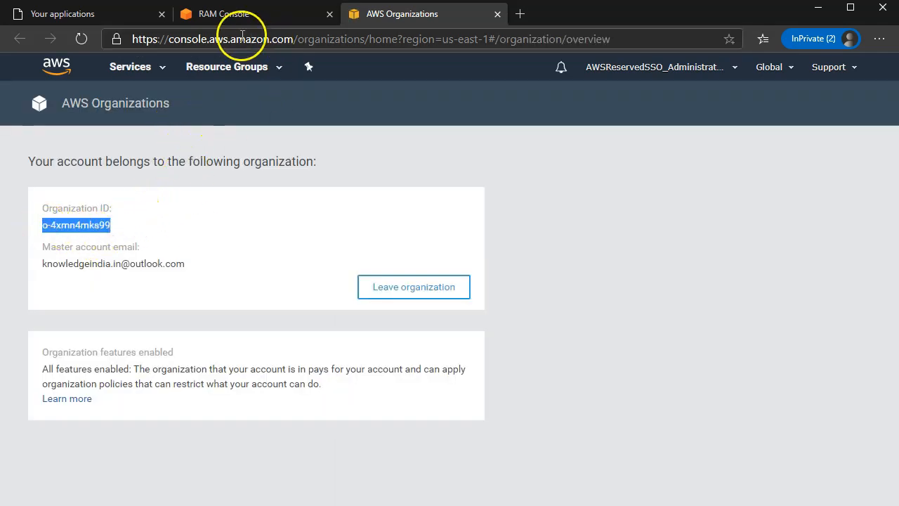
left_click(235, 14)
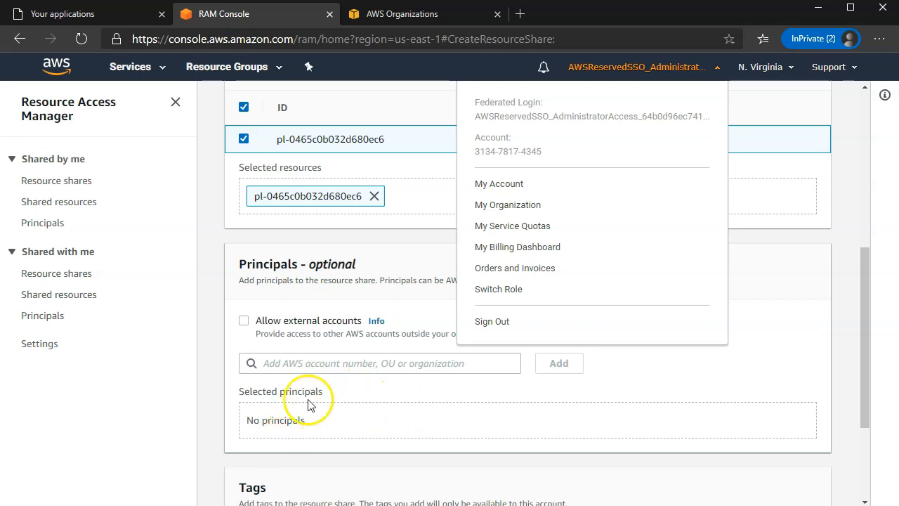
Add the Organization ID as the share's principal and create my-share-01
left_click(300, 363)
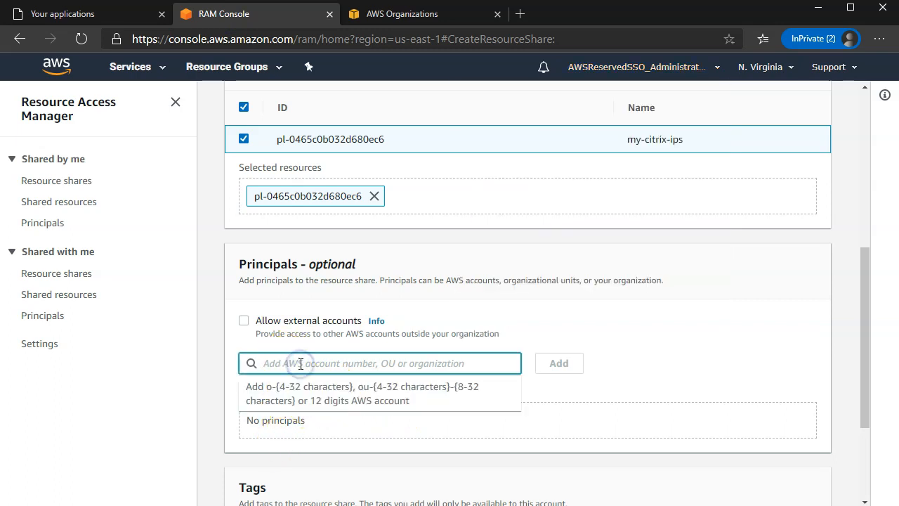
key("ctrl+v")
left_click(324, 387)
scroll(573, 389, "down", 2)
scroll(574, 390, "down", 1)
left_click(741, 485)
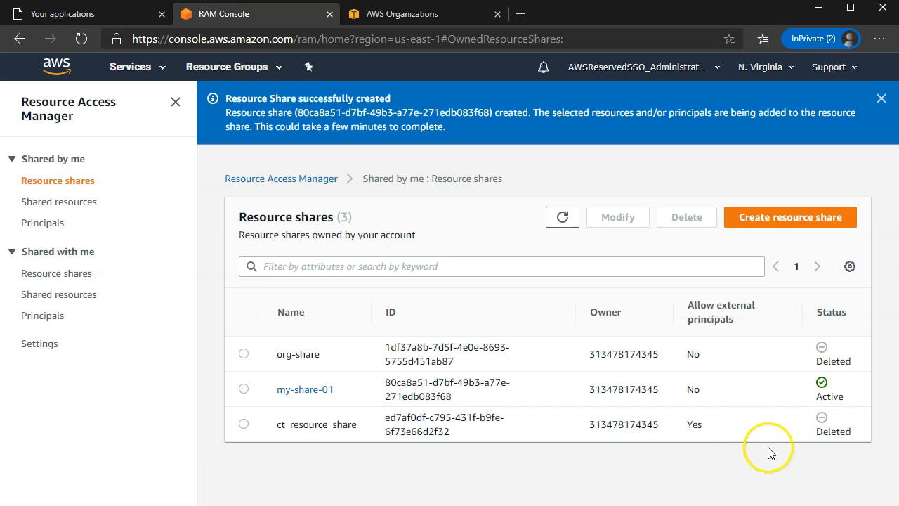
Dismiss the success banner and close the Resource Access Manager and AWS Organizations tabs
left_click(882, 100)
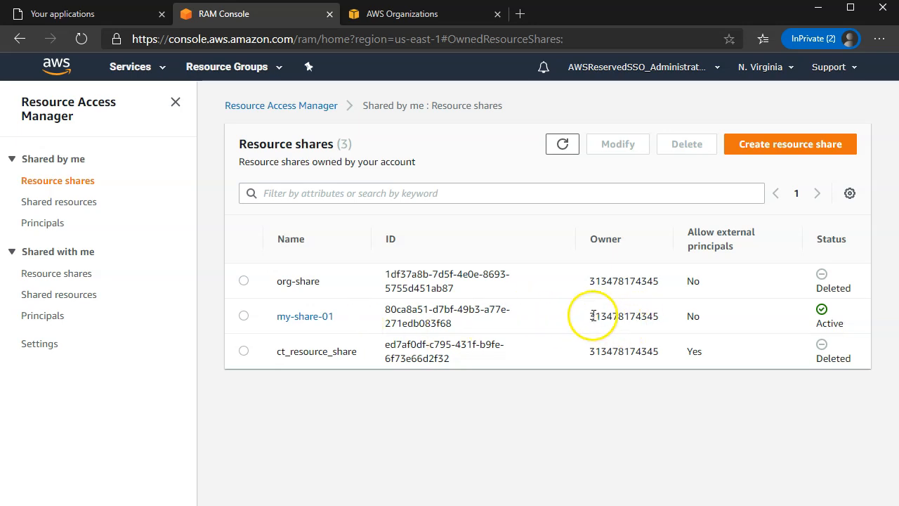
left_click_drag(590, 315, 624, 317)
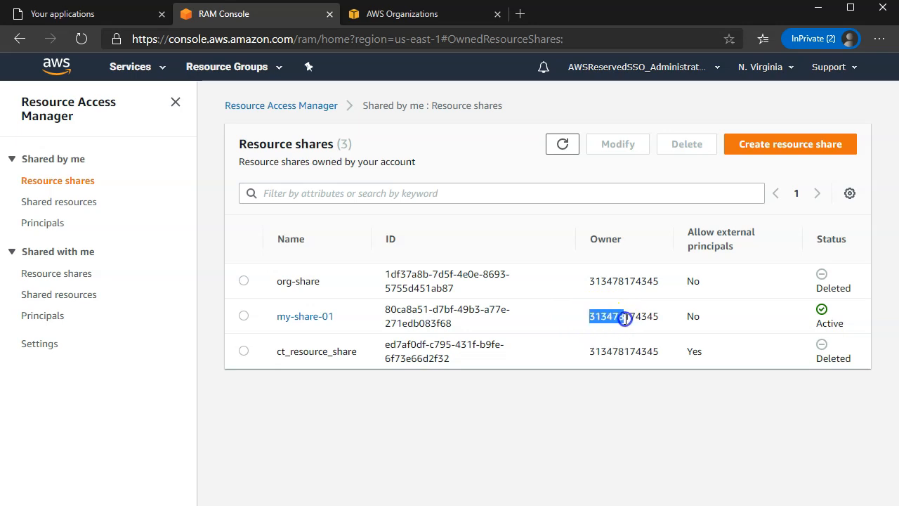
left_click(329, 15)
left_click(330, 15)
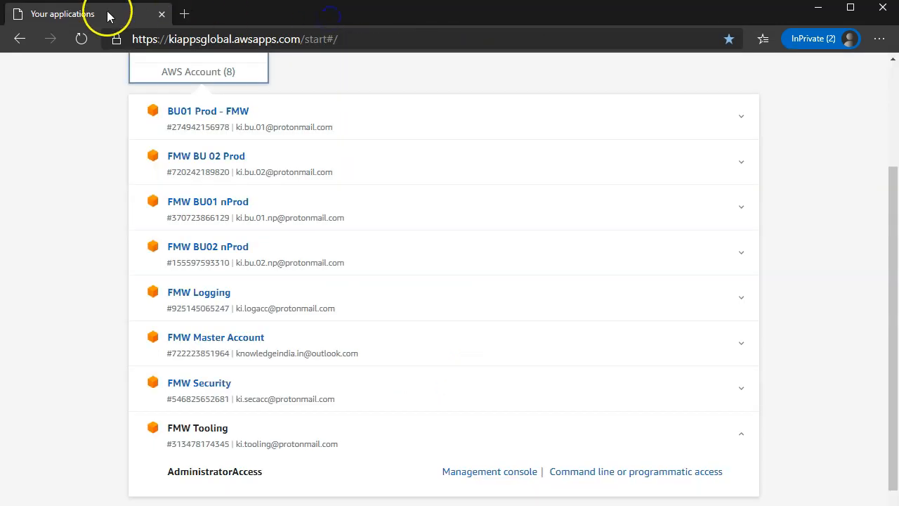
Open BU01 Prod - FMW's management console, confirm the signed-in account, and go to VPC
scroll(375, 232, "up", 2)
left_click(375, 262)
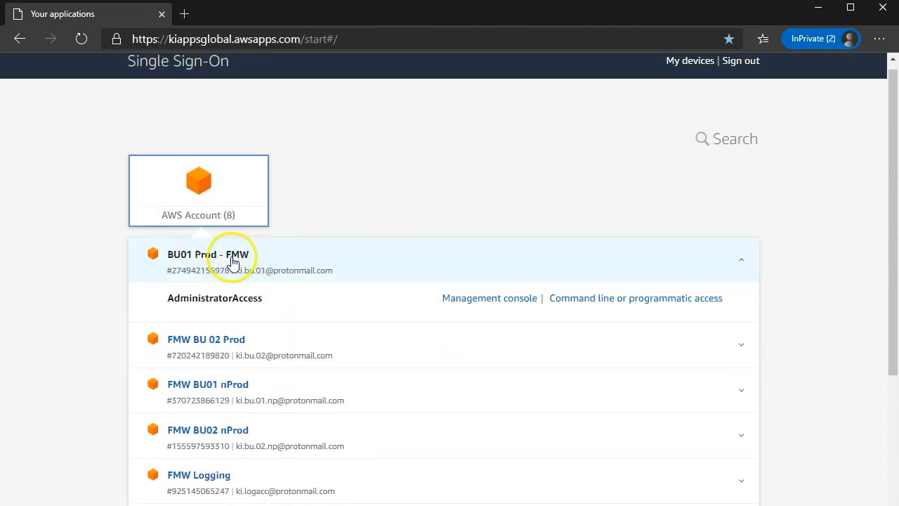
left_click(483, 299)
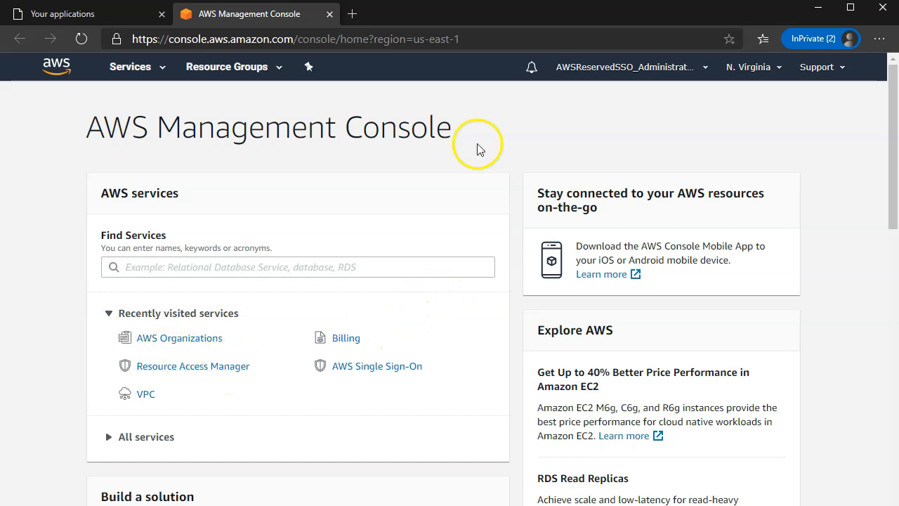
left_click(632, 65)
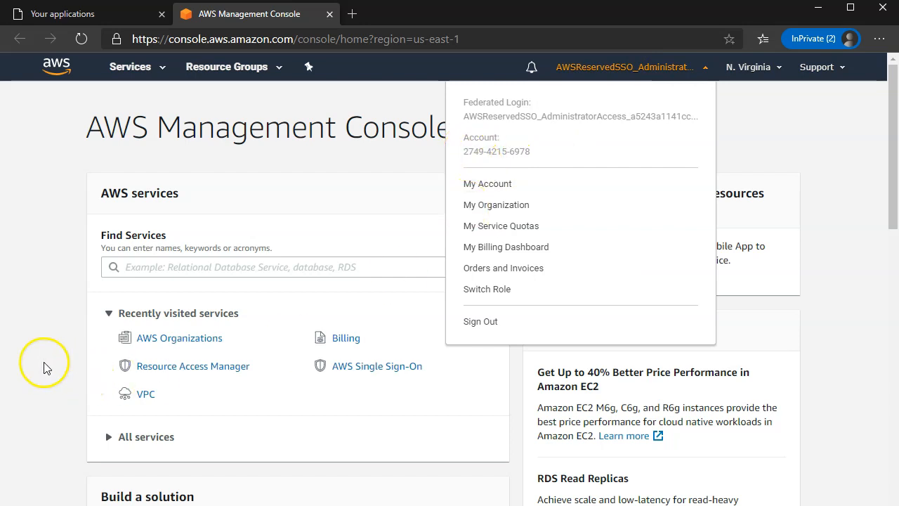
left_click(146, 395)
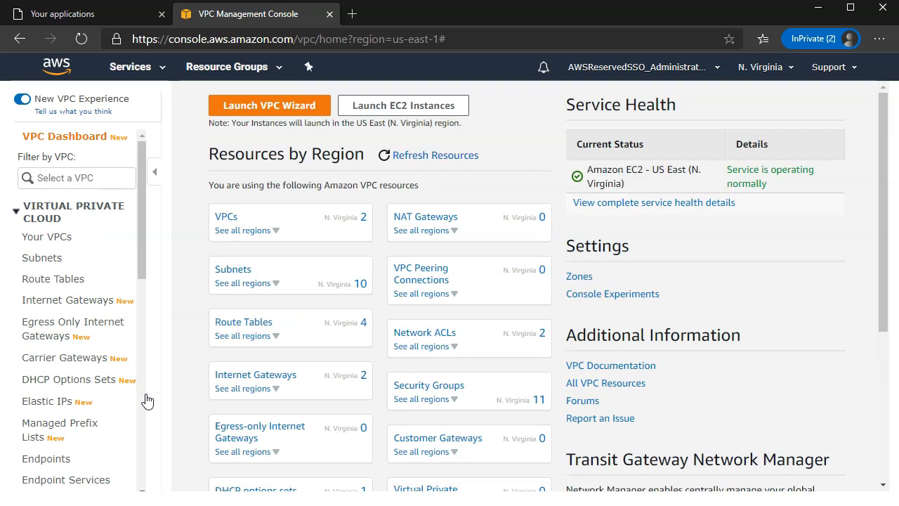
Start a new security group named testSG101
scroll(119, 406, "down", 4)
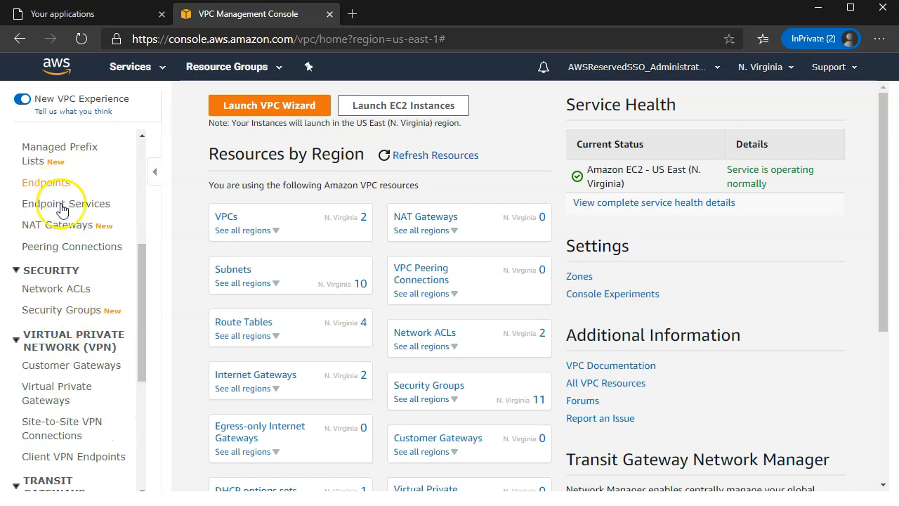
scroll(62, 210, "up", 1)
left_click(51, 364)
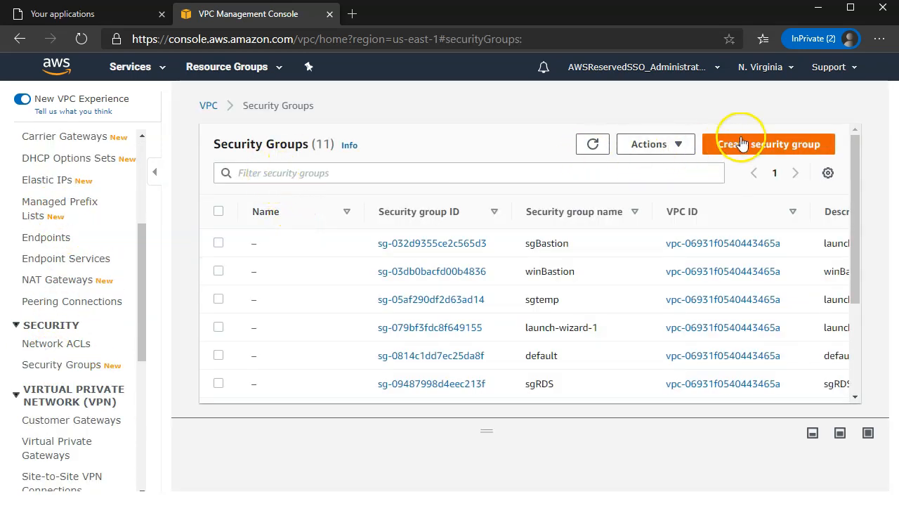
left_click(741, 143)
left_click(196, 261)
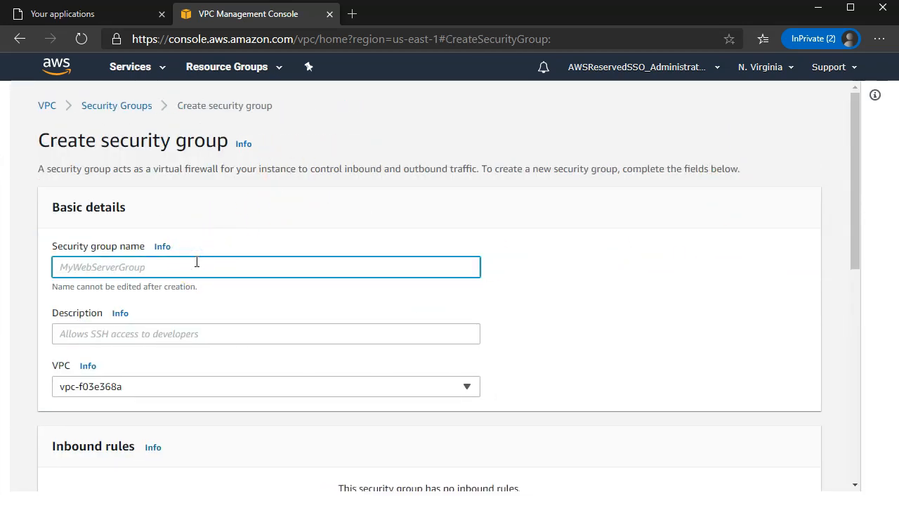
type("testSG101")
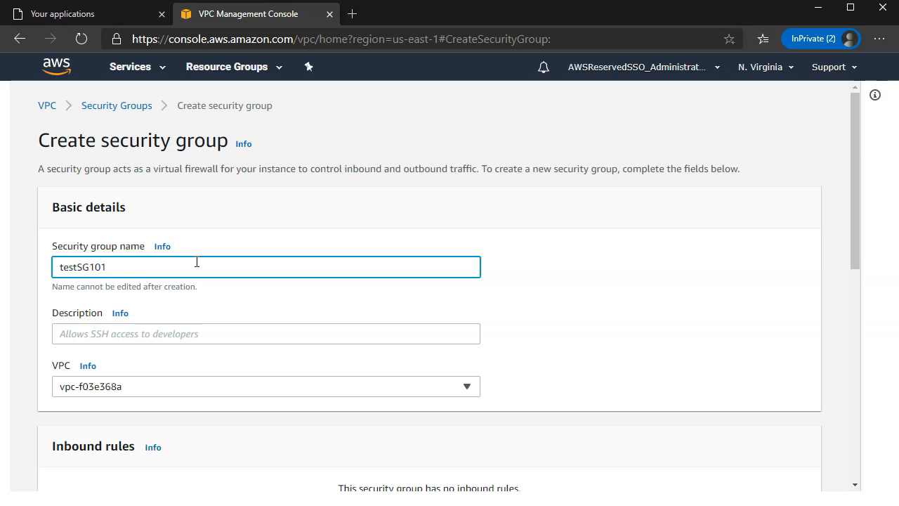
scroll(533, 378, "down", 2)
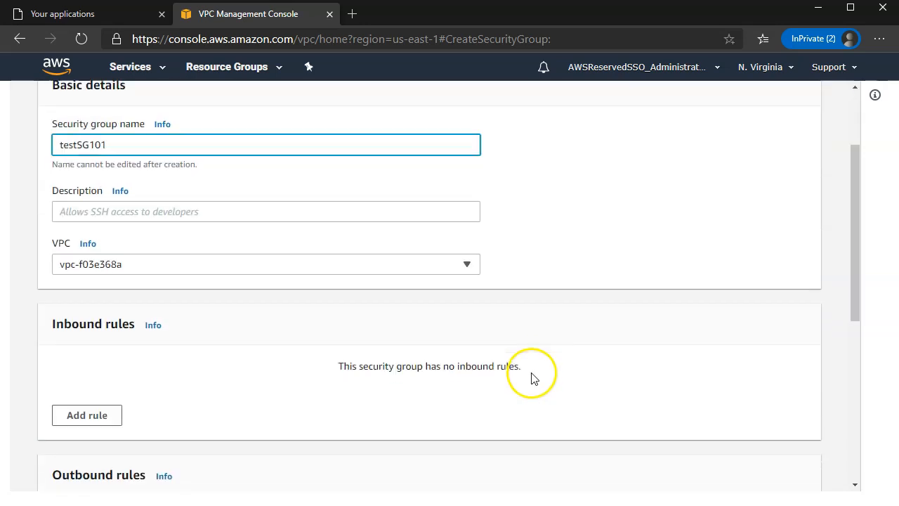
scroll(301, 299, "down", 2)
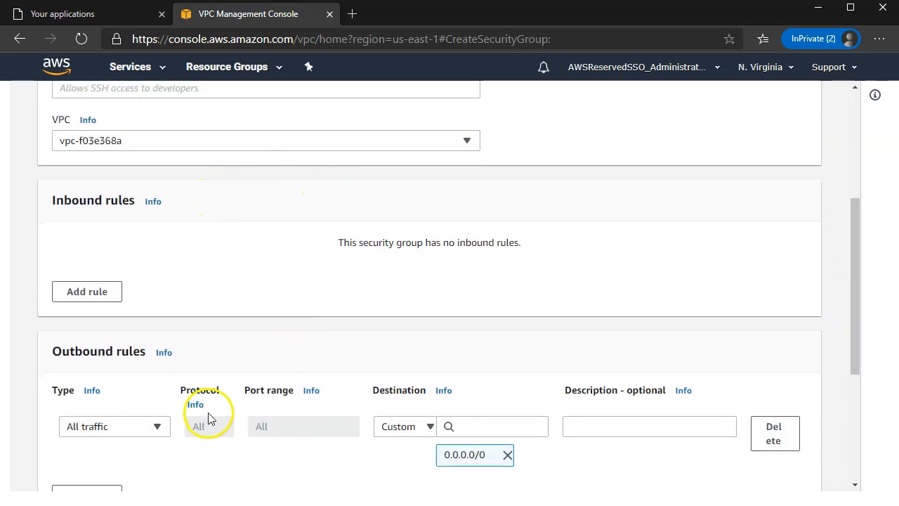
scroll(189, 422, "down", 2)
scroll(165, 337, "up", 2)
Add an inbound Custom TCP port 22 rule sourced from the my-citrix-ips prefix list
left_click(92, 292)
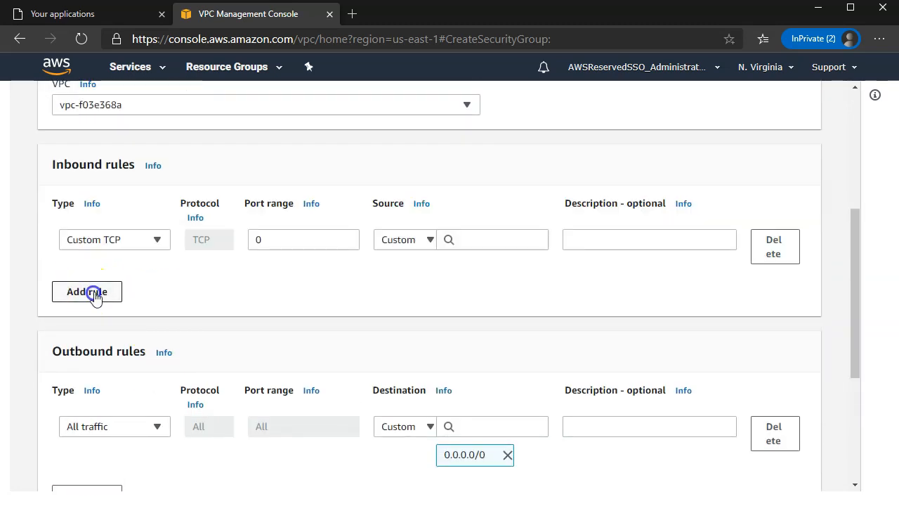
left_click_drag(276, 239, 125, 237)
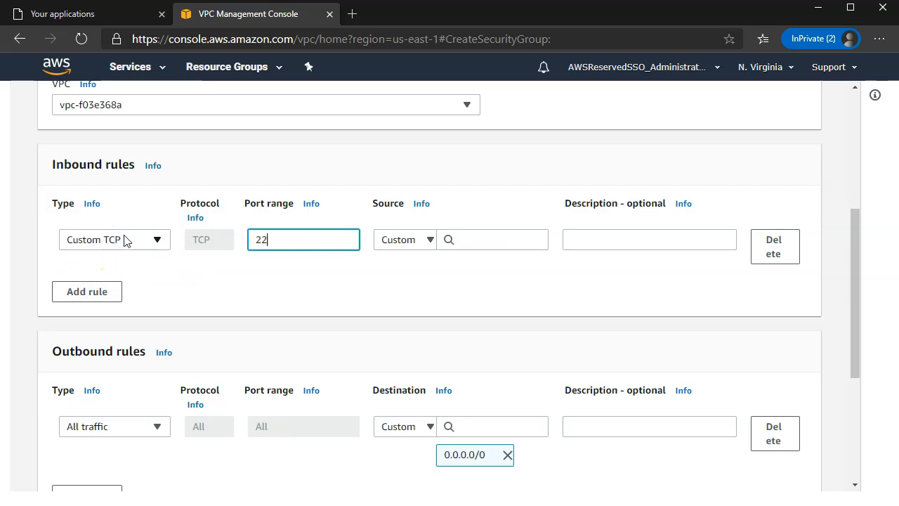
left_click(476, 242)
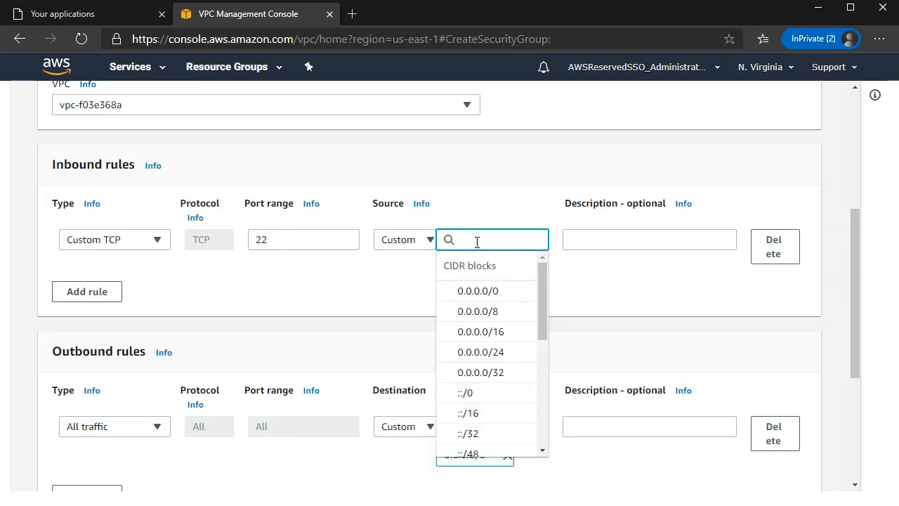
type("ci")
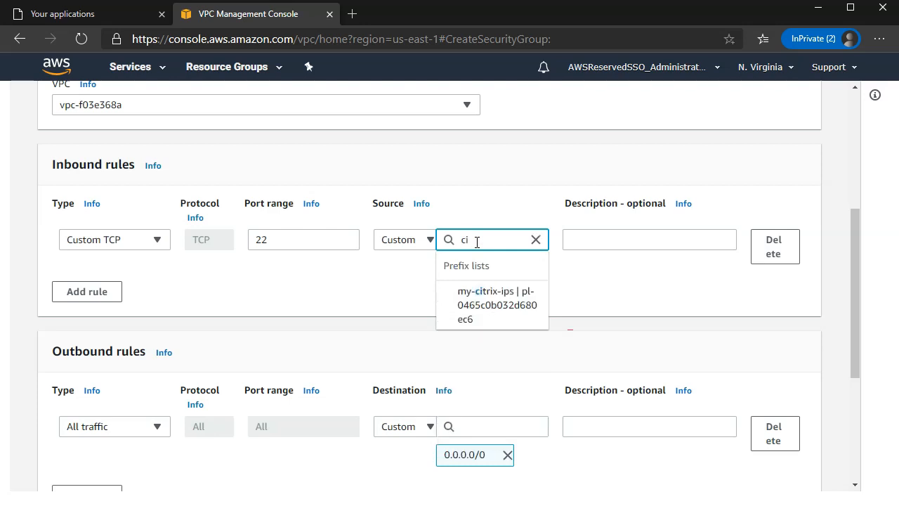
left_click(492, 302)
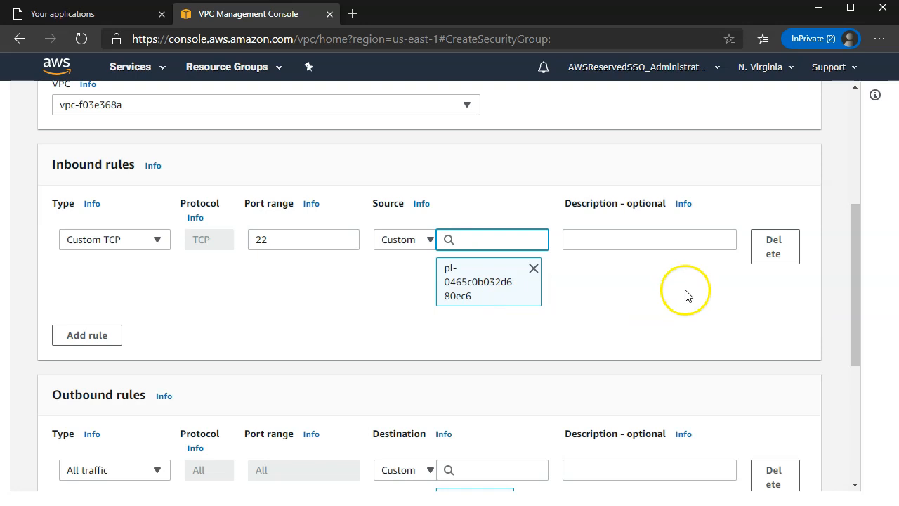
scroll(730, 352, "down", 3)
scroll(741, 380, "down", 1)
left_click(742, 471)
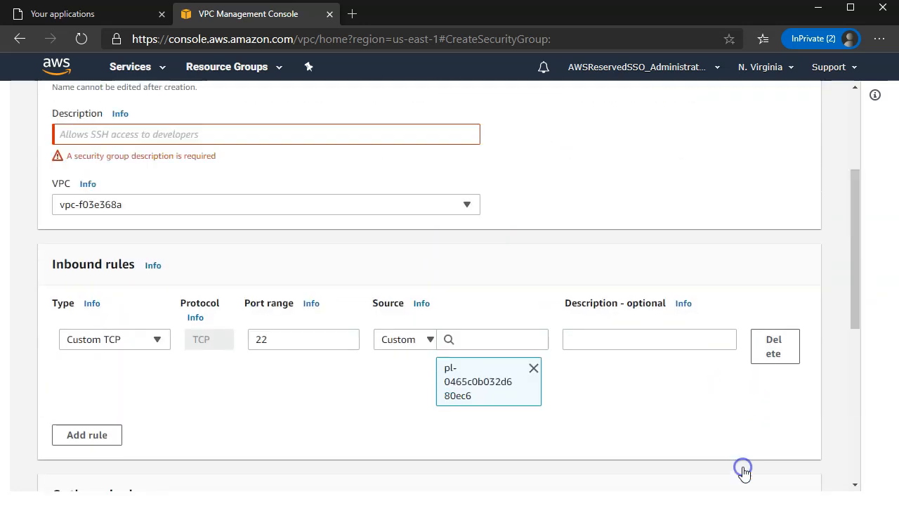
Give the security group the description 'test' and create it
left_click(227, 288)
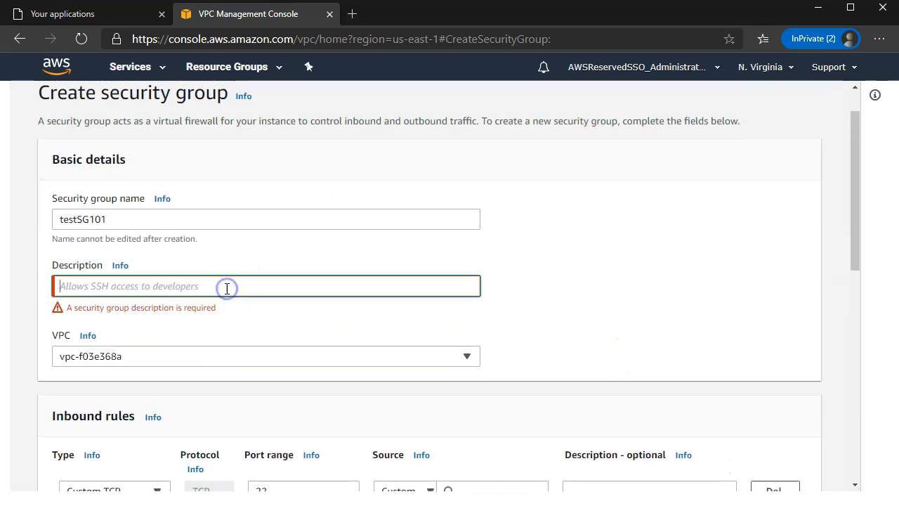
type("test desc")
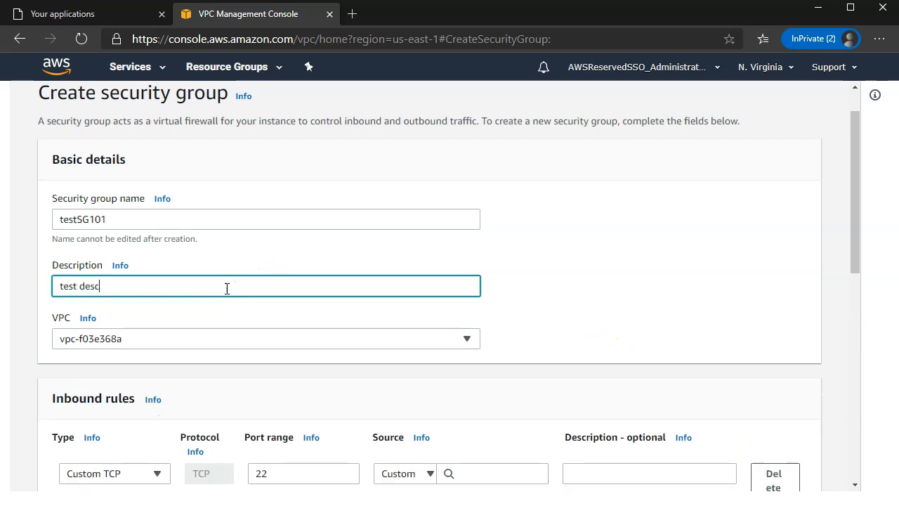
scroll(396, 477, "down", 10)
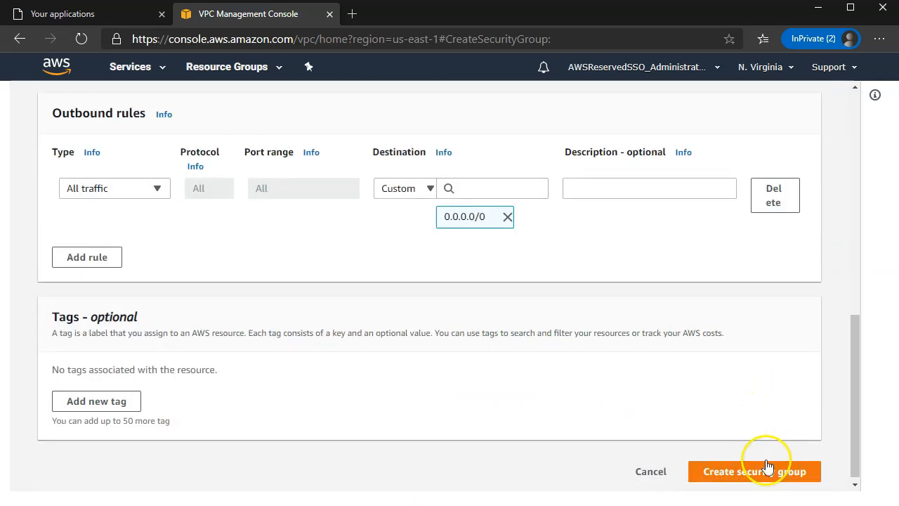
left_click(758, 467)
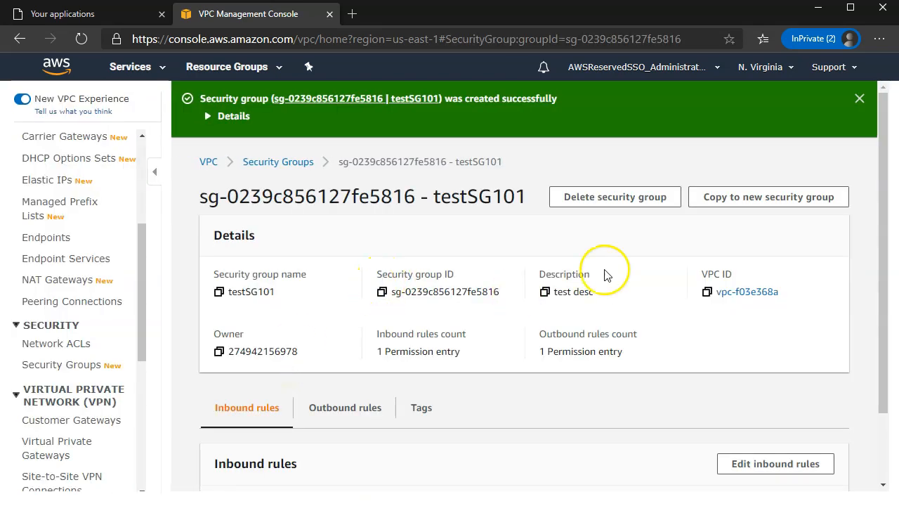
scroll(634, 267, "down", 1)
left_click_drag(497, 451, 629, 454)
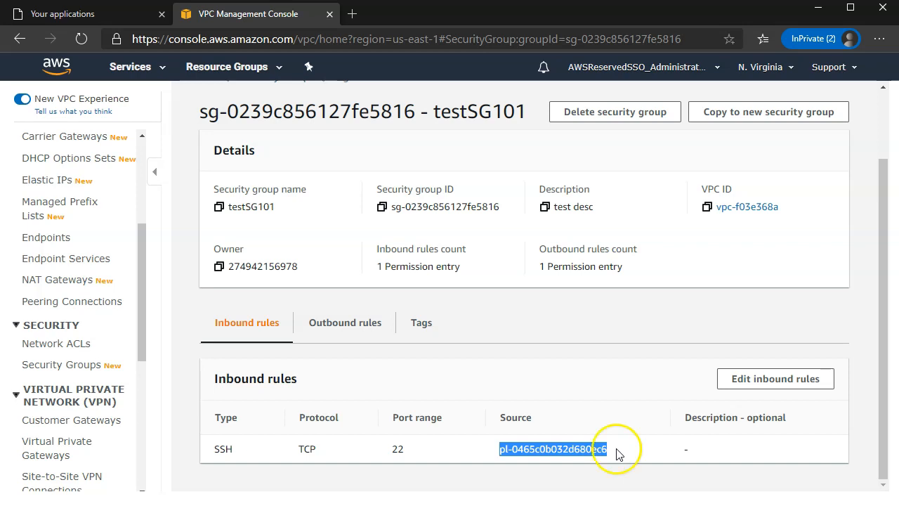
left_click(134, 67)
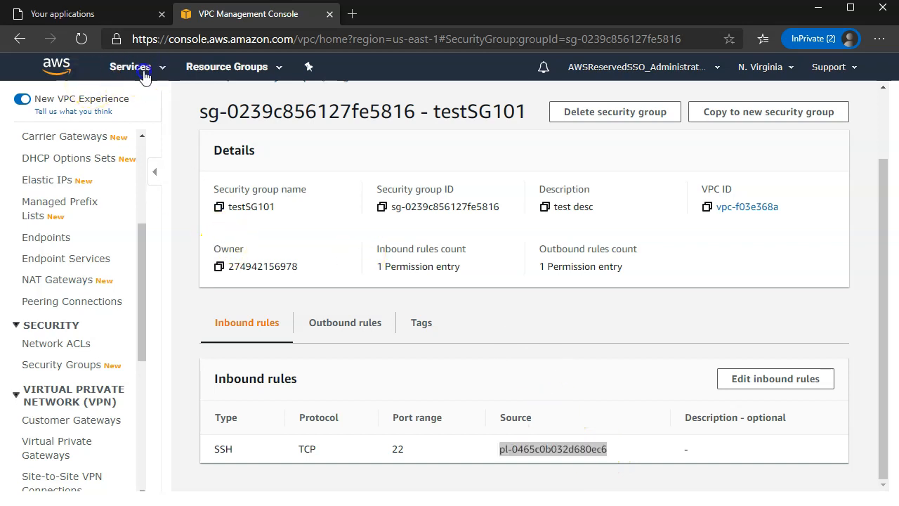
Show the shared prefix list pl-0465c0b032d680ec6 under RAM's Shared with me resources, and close the VPC tab
right_click(77, 204)
left_click(106, 214)
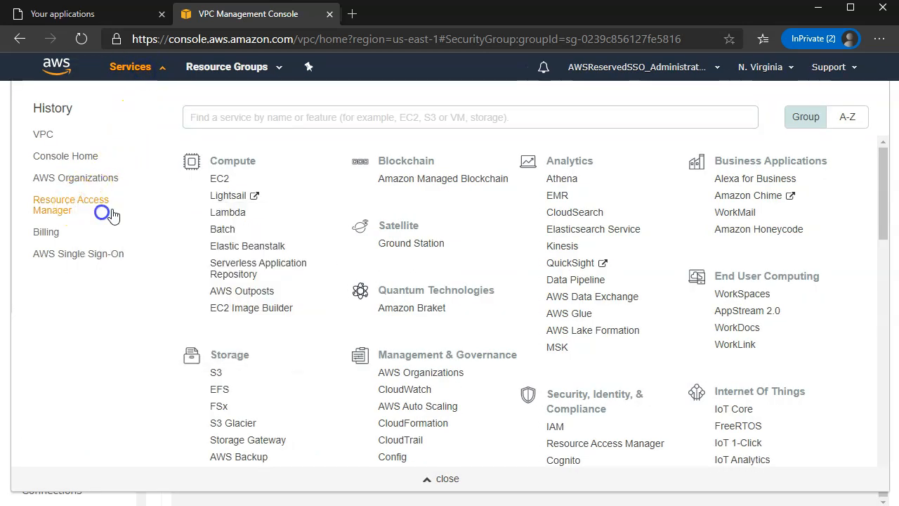
left_click(401, 16)
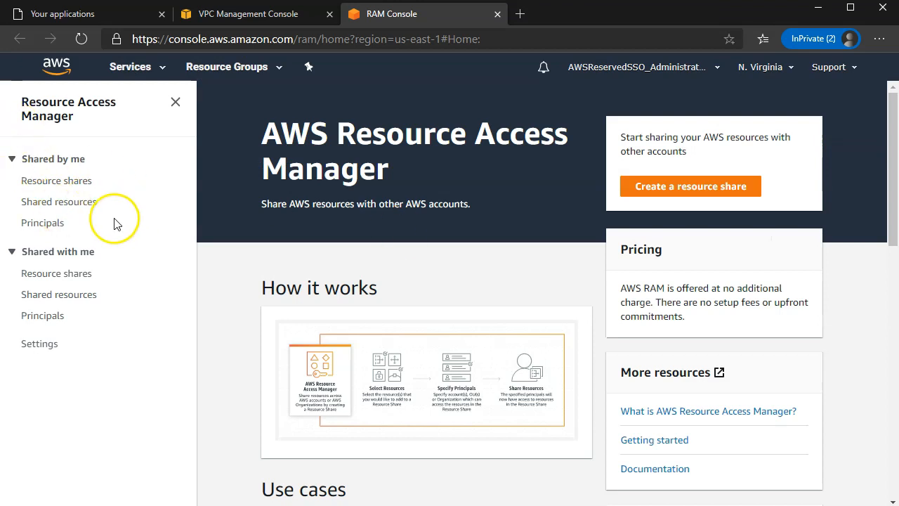
left_click(62, 275)
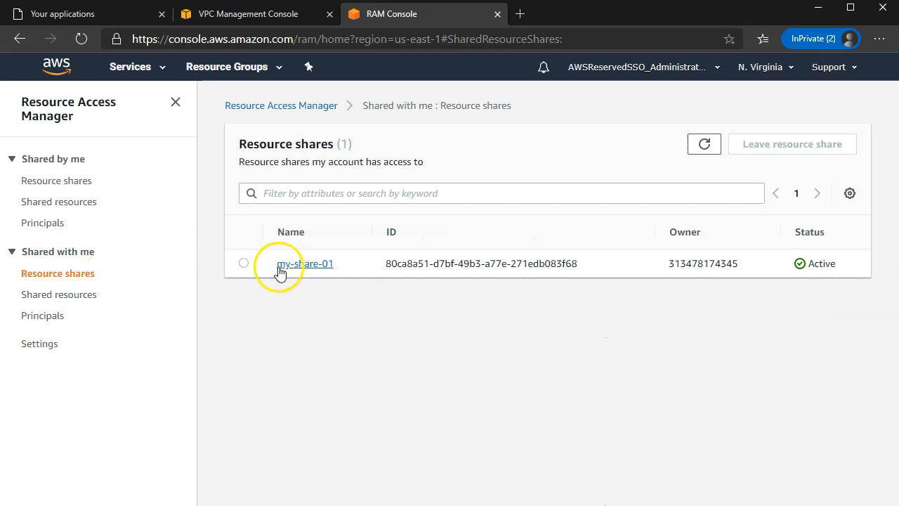
left_click(54, 297)
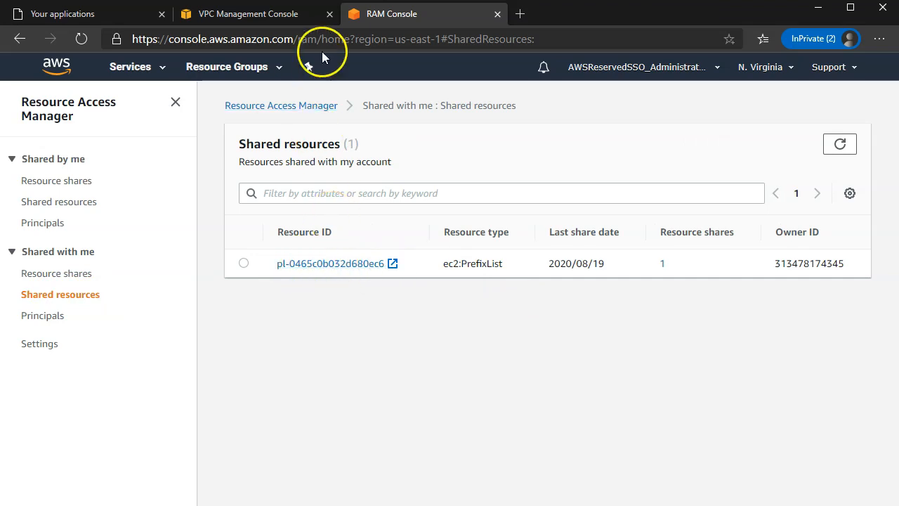
left_click(329, 14)
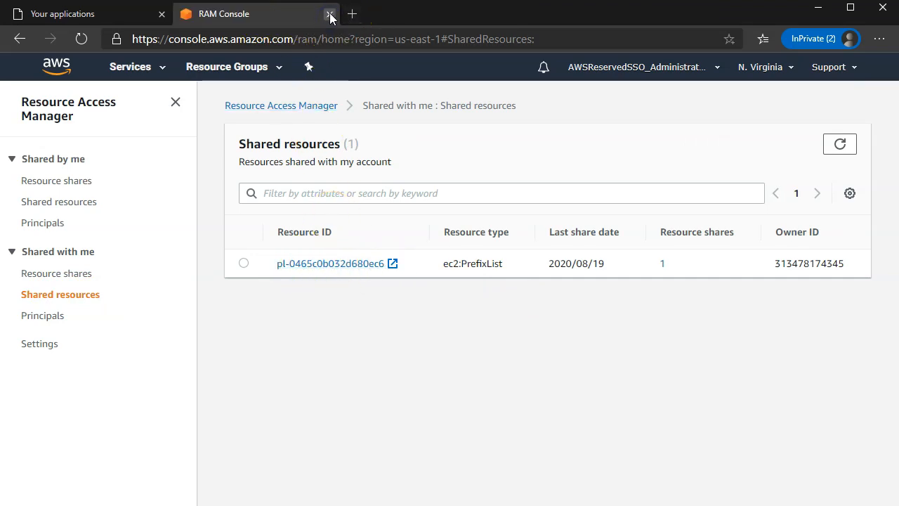
Close the Resource Access Manager tab and open another account's management console from the portal
left_click(330, 15)
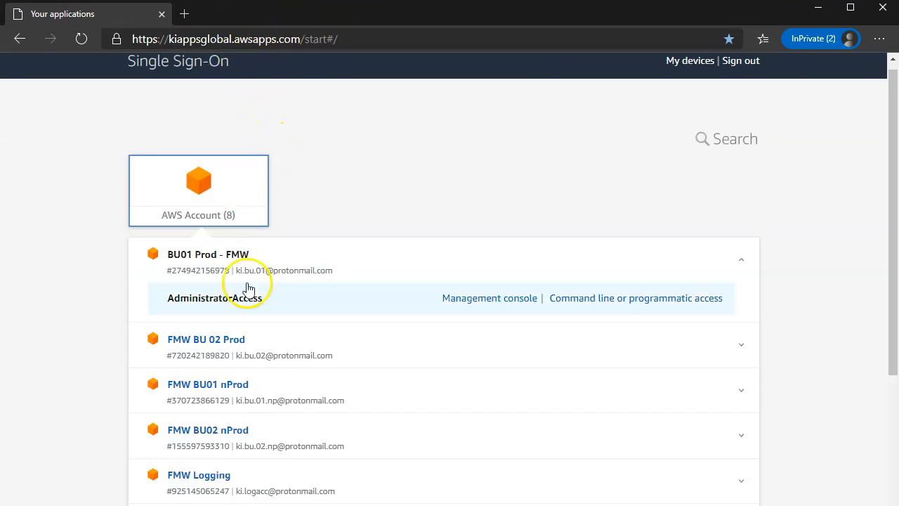
scroll(301, 344, "down", 3)
left_click(485, 433)
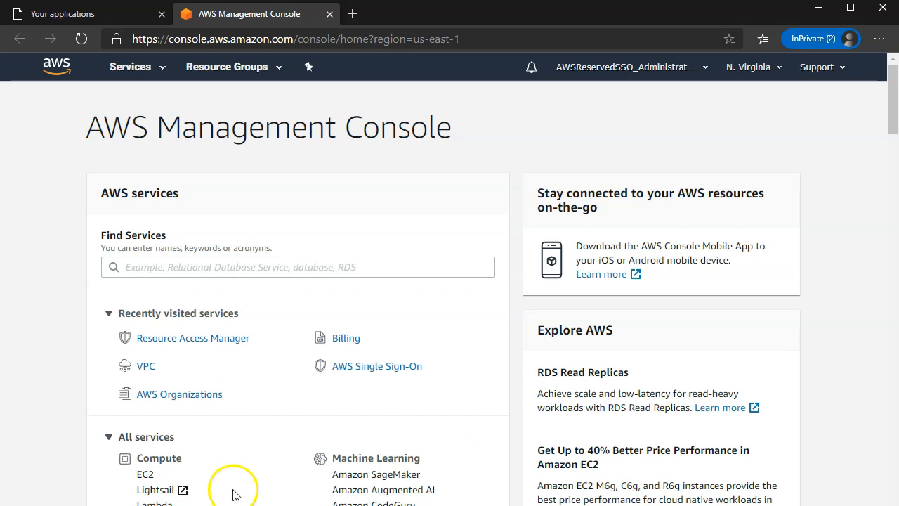
In the VPC console, check the signed-in account and open the my-citrix-ips prefix list
left_click(144, 366)
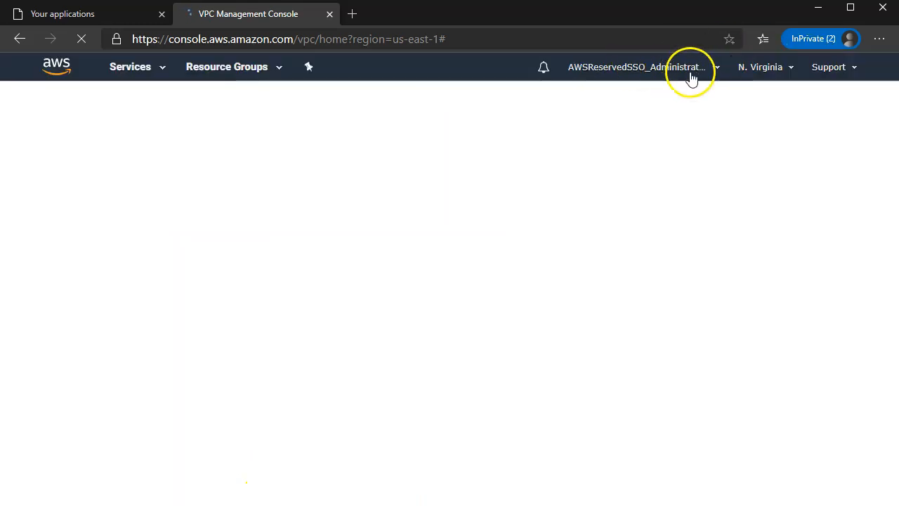
left_click(678, 68)
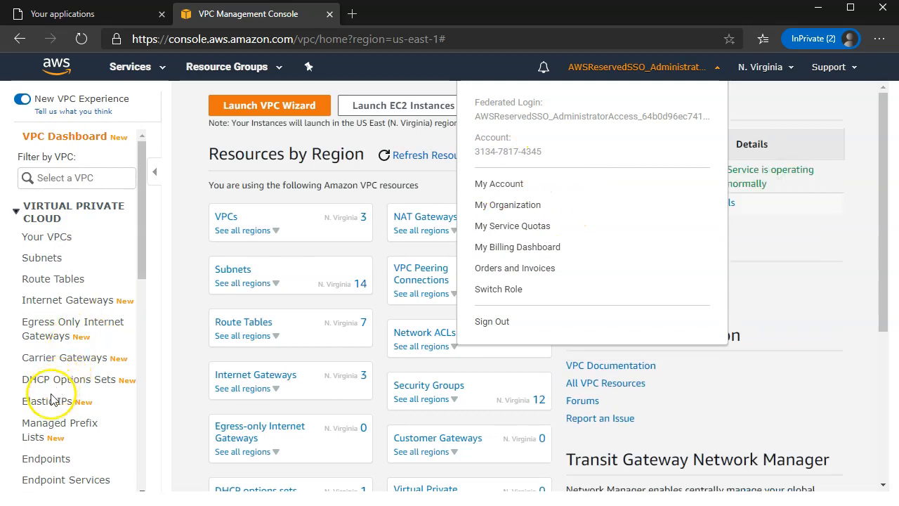
left_click(43, 428)
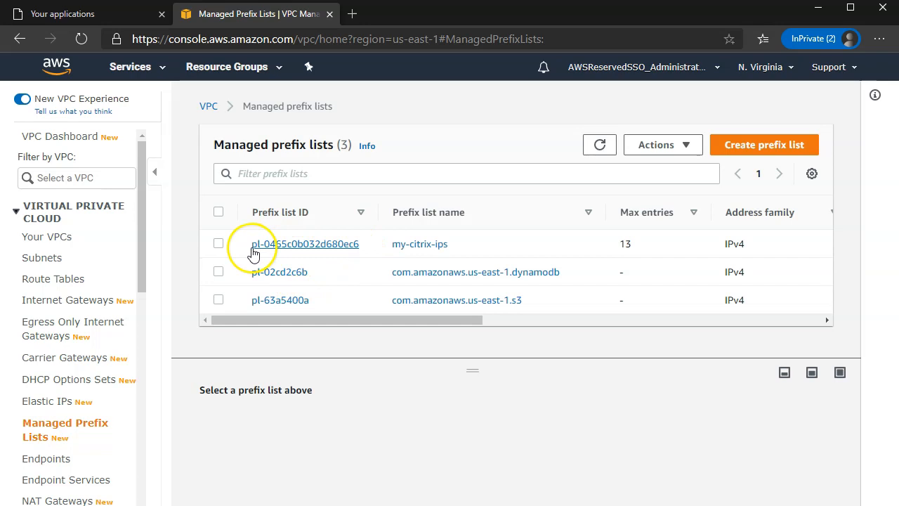
left_click(274, 248)
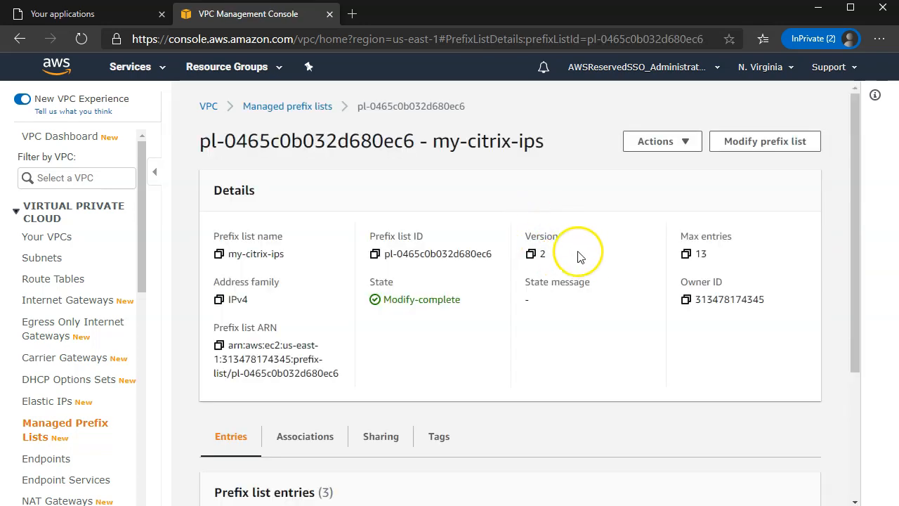
View its associations: security group sg-0239c856127fe5816, owned by another account
scroll(569, 256, "down", 3)
left_click(305, 257)
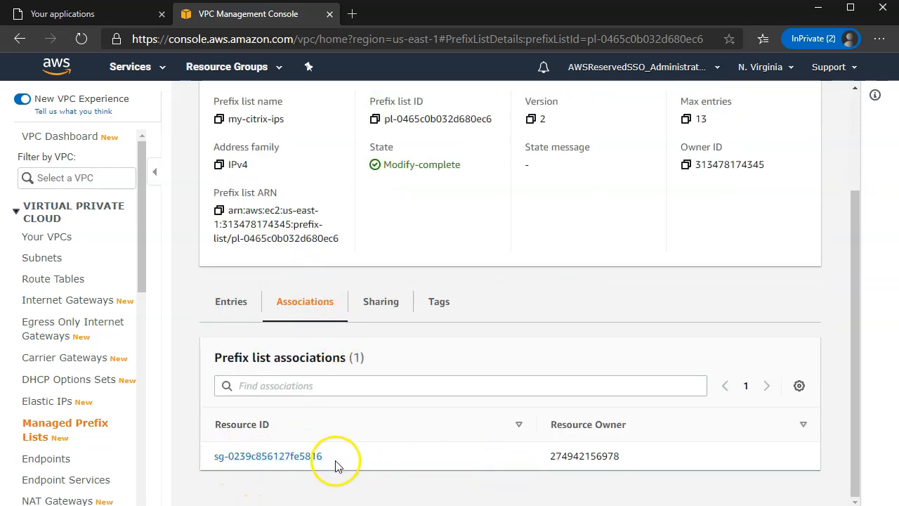
left_click_drag(547, 457, 575, 455)
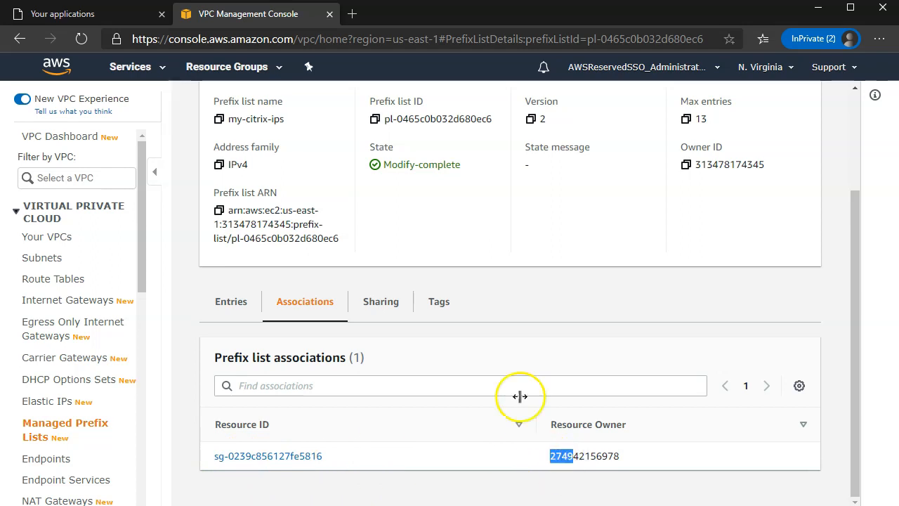
scroll(482, 353, "up", 3)
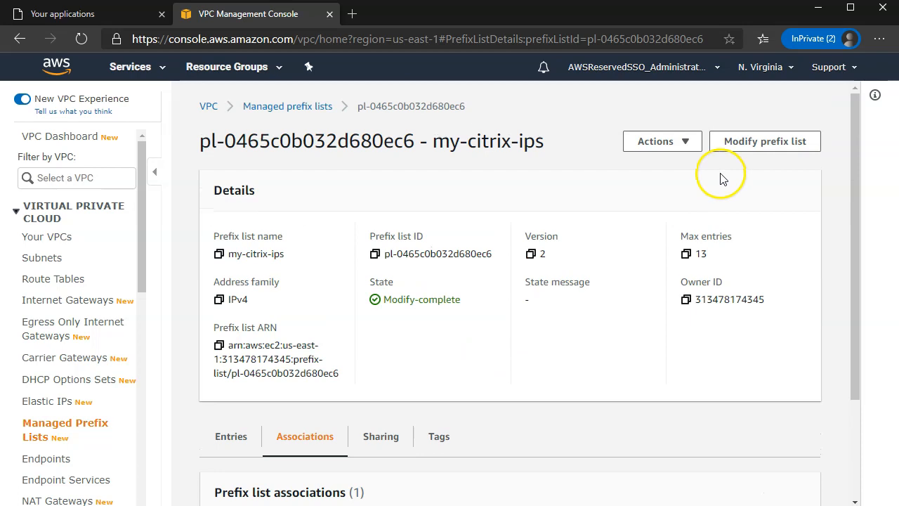
Delete the my-citrix-ips prefix list, confirming with 'delete'
left_click(667, 141)
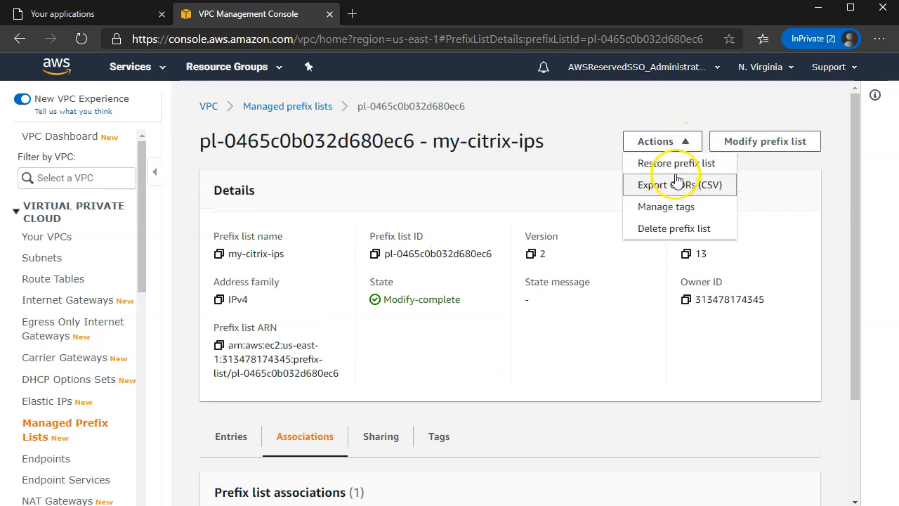
left_click(664, 232)
left_click(472, 363)
type("delete")
left_click(704, 392)
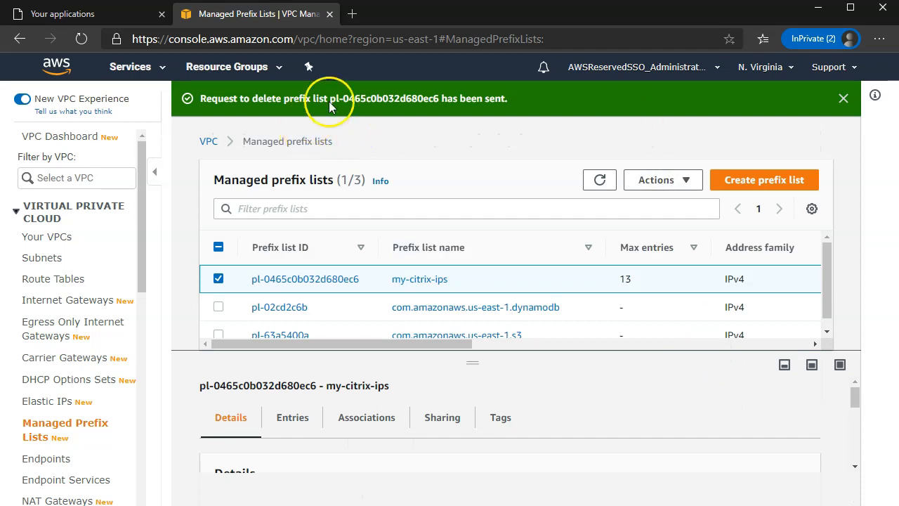
Refresh the prefix list table and open my-citrix-ips to check its Delete-failed state
left_click(843, 99)
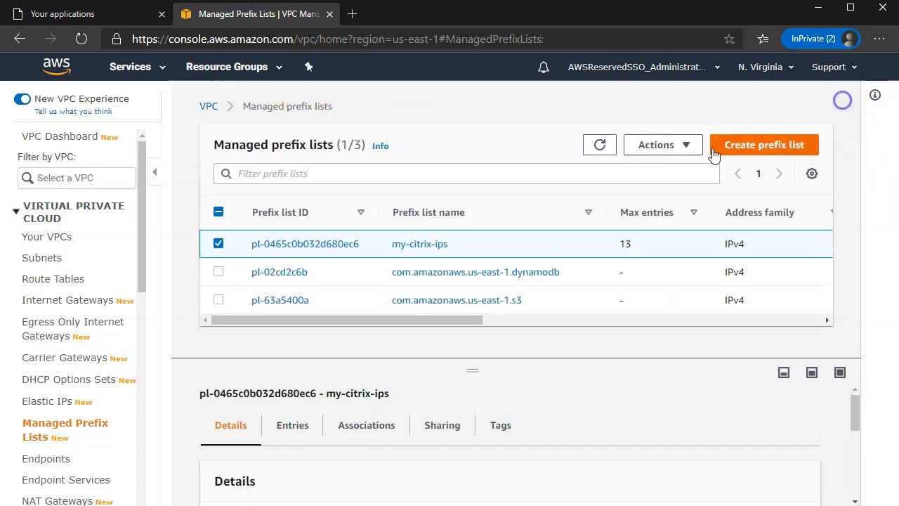
left_click(599, 149)
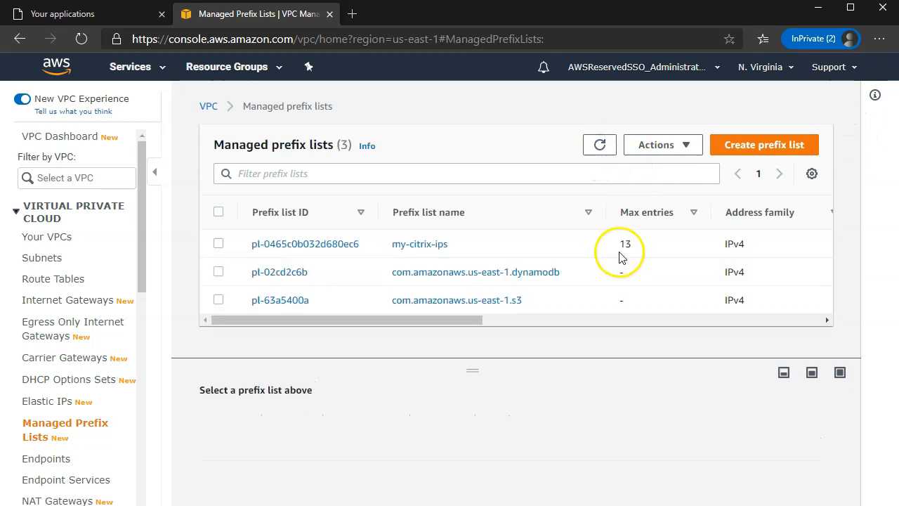
left_click(431, 319)
left_click_drag(431, 320, 670, 321)
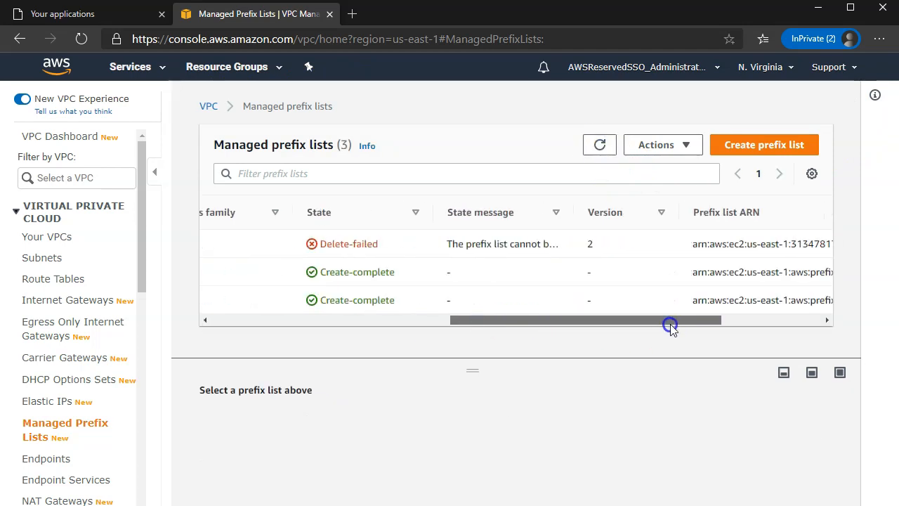
left_click_drag(487, 321, 273, 317)
left_click(266, 247)
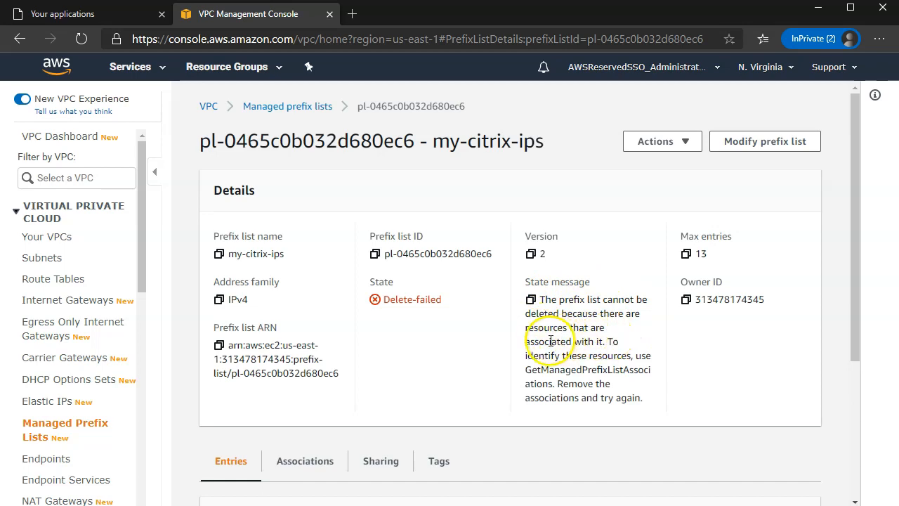
Read the Delete-failed message asking to remove associations, then bring up the AWS services list
left_click(606, 334)
left_click(131, 67)
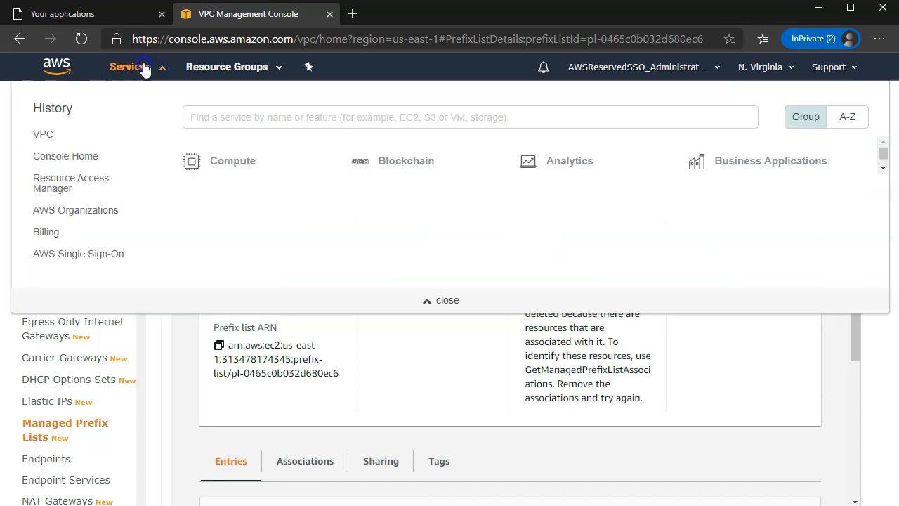
In Resource Access Manager, disassociate prefix list pl-0465c0b032d680ec6 from share my-share-01 and verify it's Disassociated
left_click(59, 183)
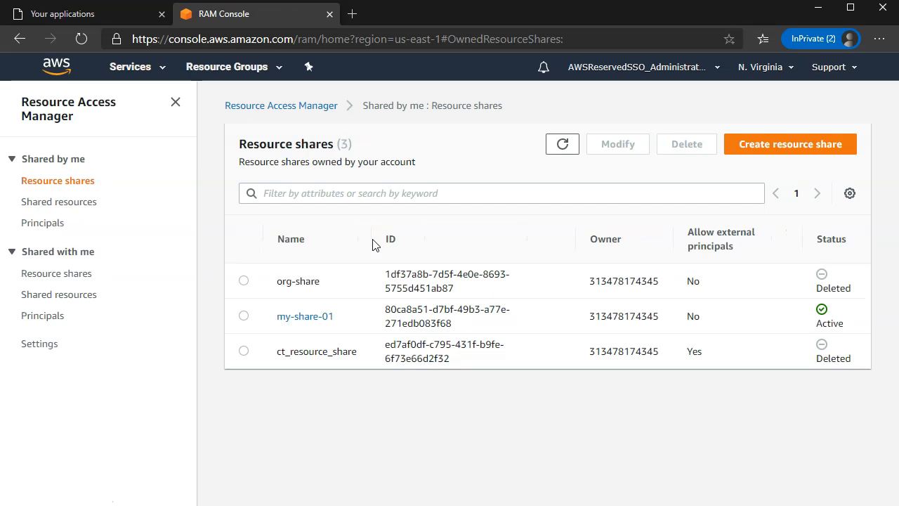
left_click(320, 316)
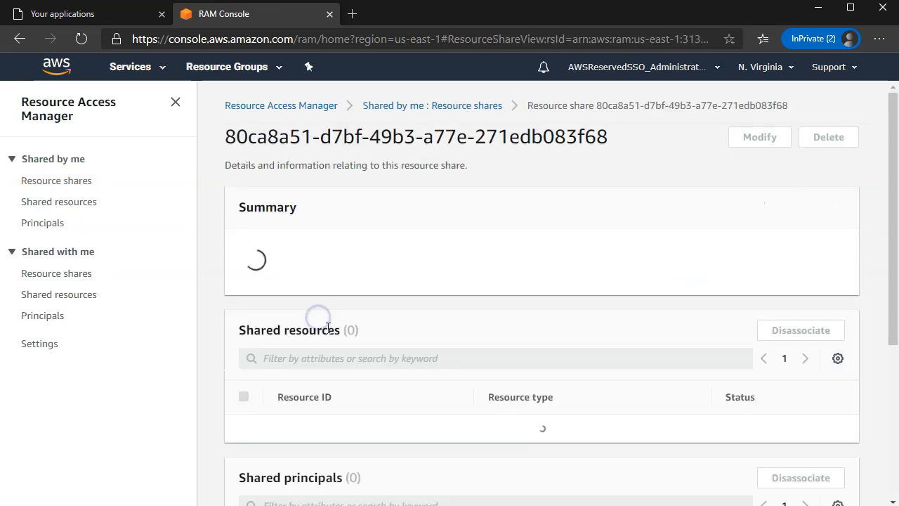
scroll(546, 363, "down", 5)
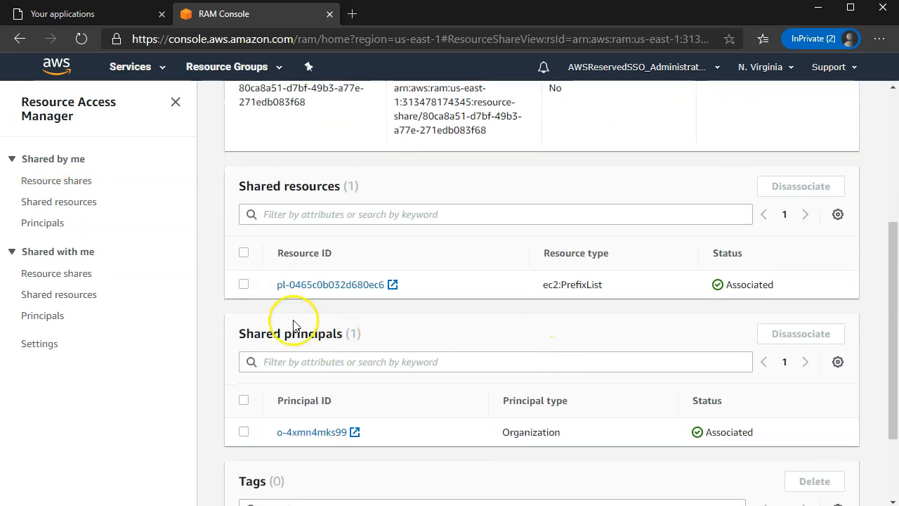
left_click(244, 283)
left_click(792, 188)
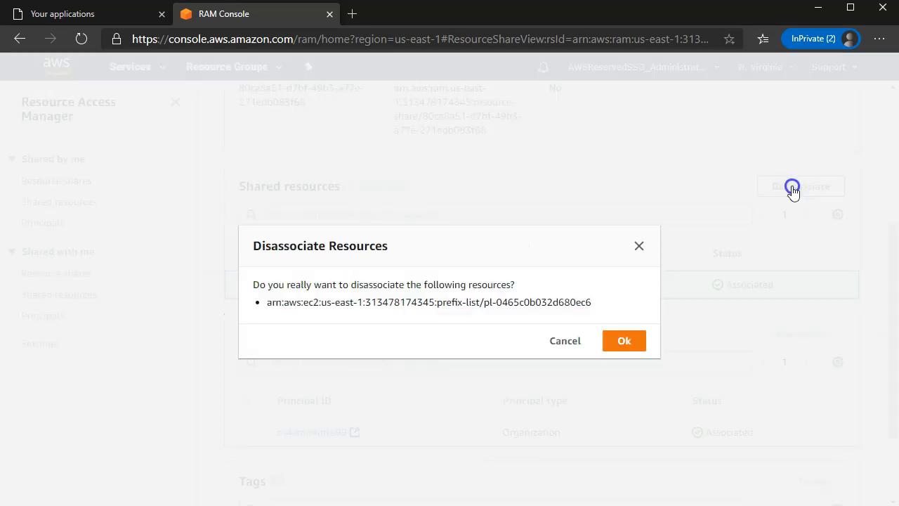
left_click(624, 341)
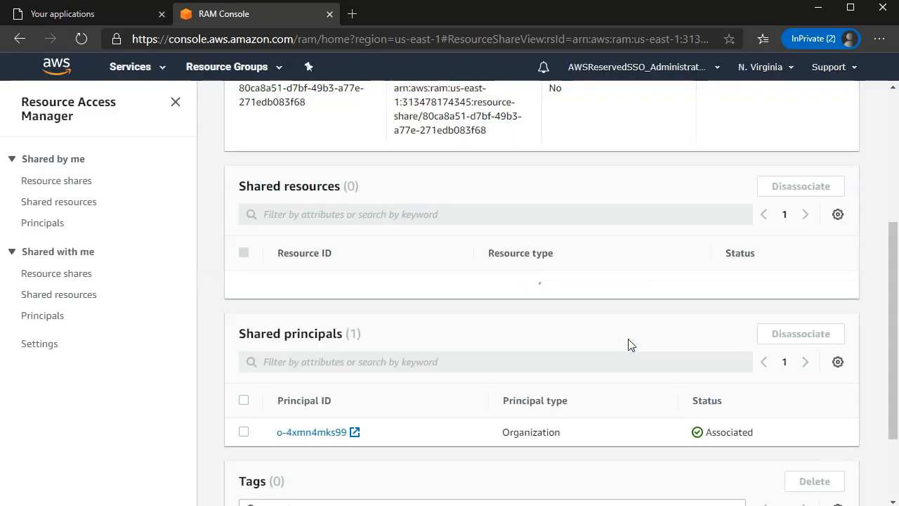
scroll(628, 344, "up", 4)
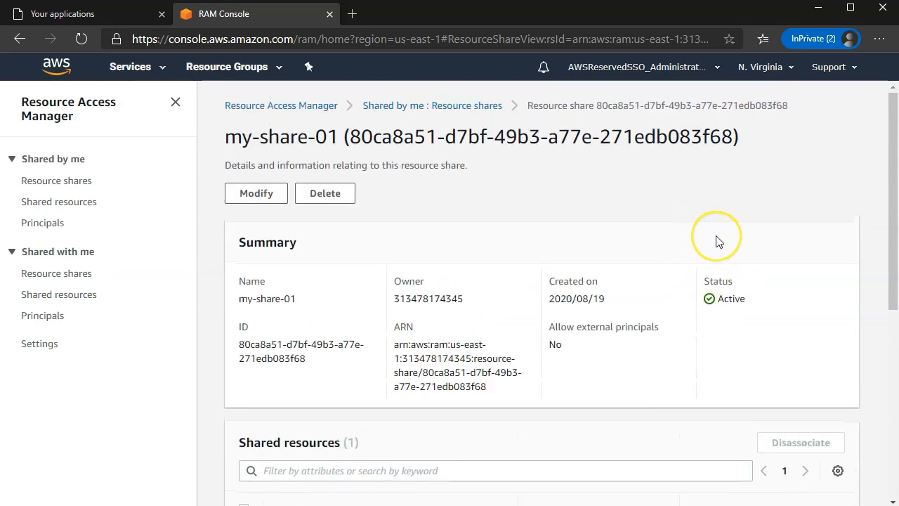
key("F5")
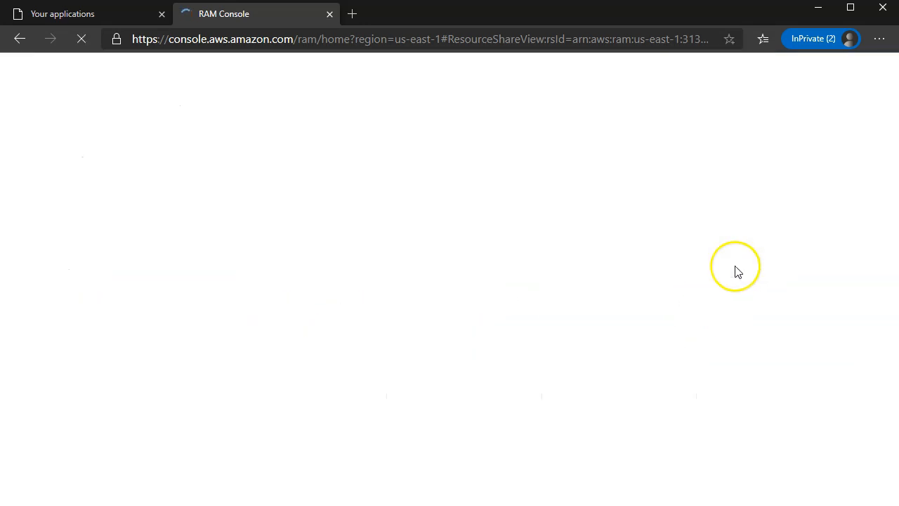
scroll(736, 271, "down", 3)
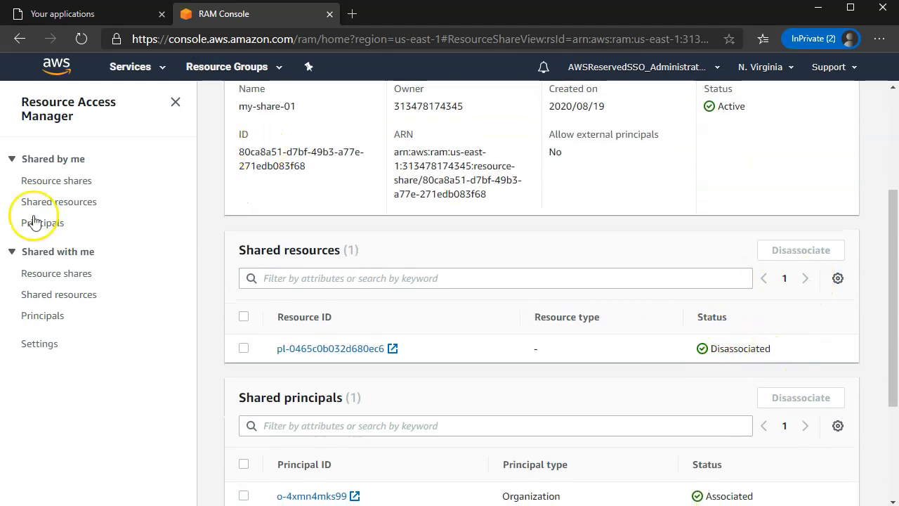
left_click(131, 70)
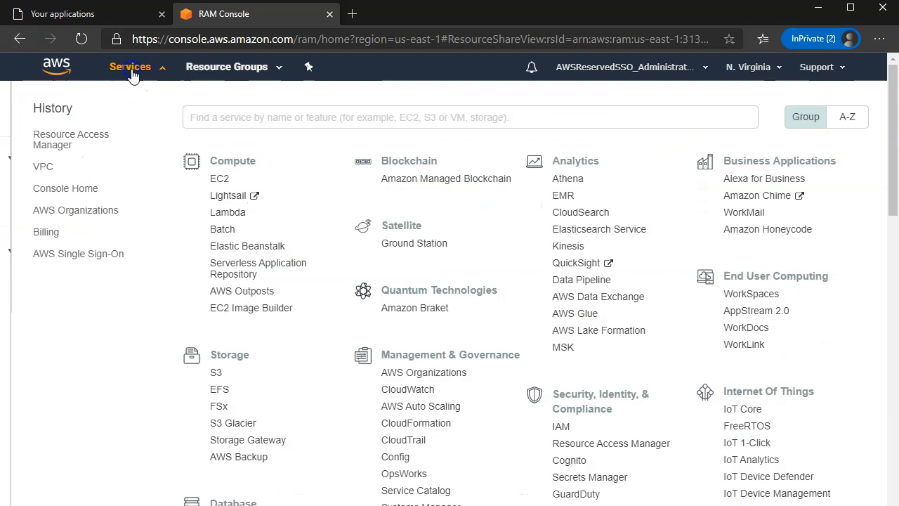
In VPC Managed Prefix Lists, delete my-citrix-ips again, confirming with 'delete'
left_click(45, 171)
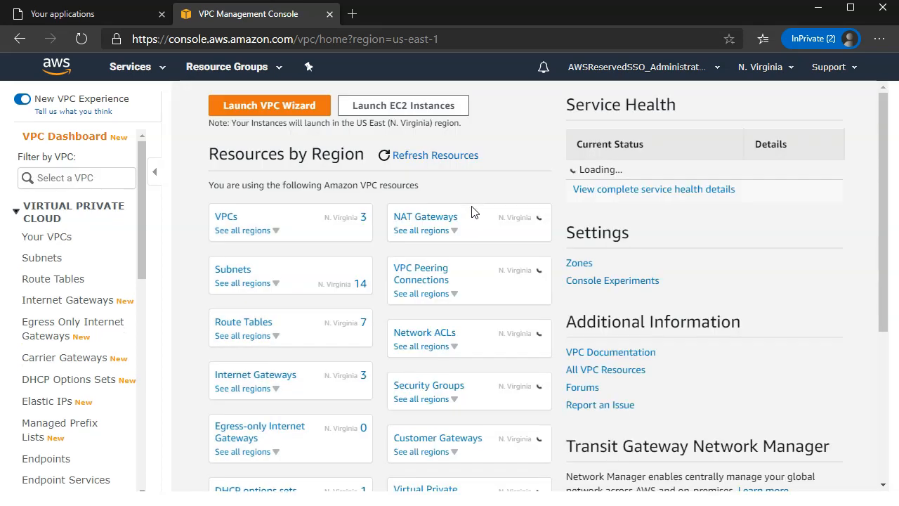
left_click(56, 434)
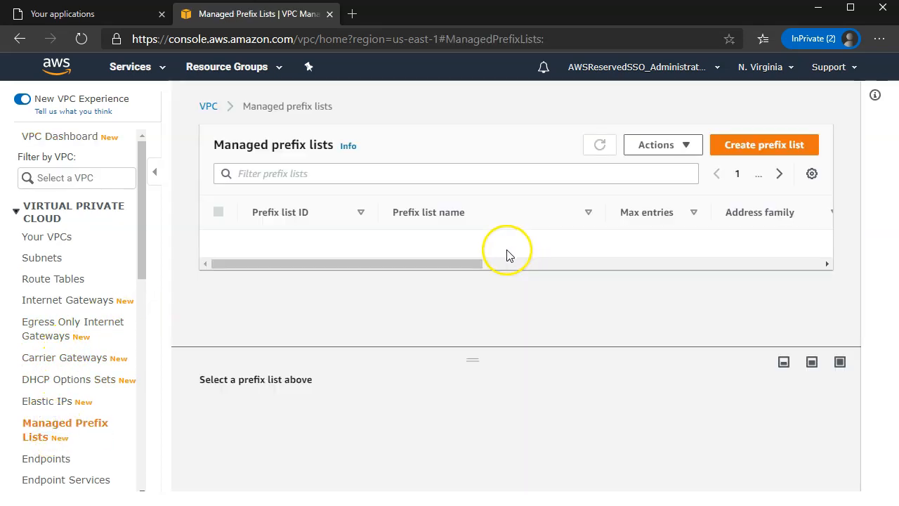
left_click(219, 243)
left_click(653, 145)
left_click(652, 253)
left_click(443, 343)
type("delete")
left_click(698, 384)
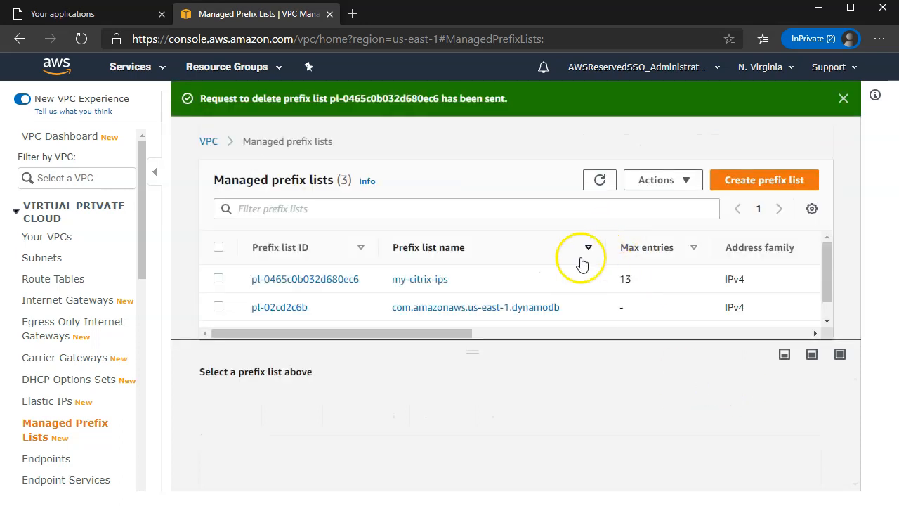
Open and reload the my-citrix-ips details, still Delete-failed at version 2
left_click_drag(459, 334, 488, 335)
left_click(274, 279)
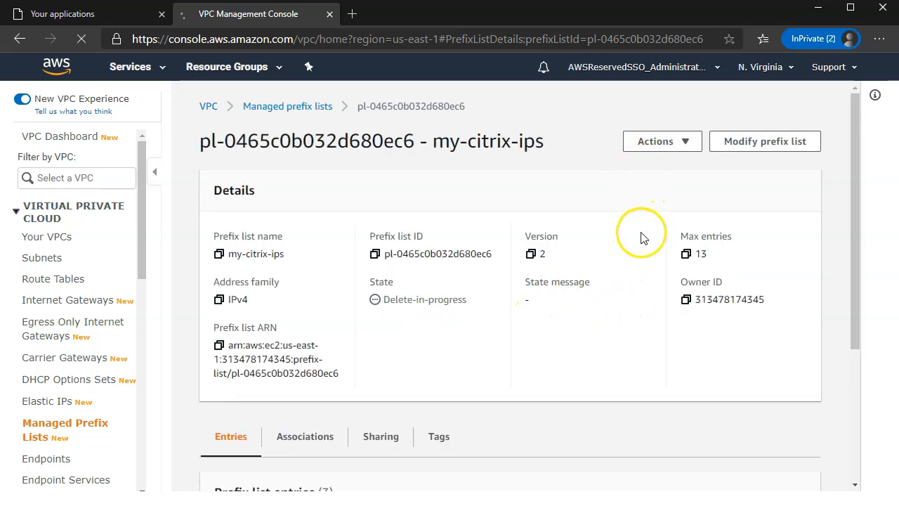
key("F5")
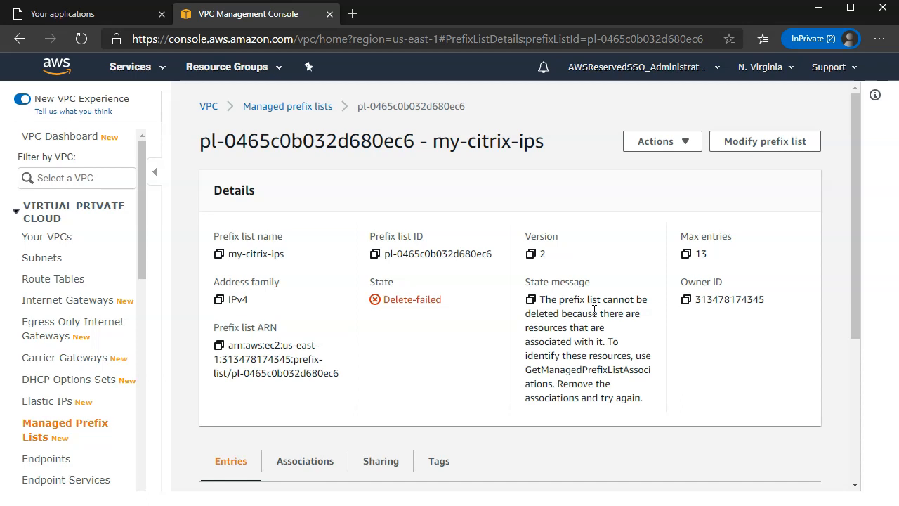
left_click(560, 241)
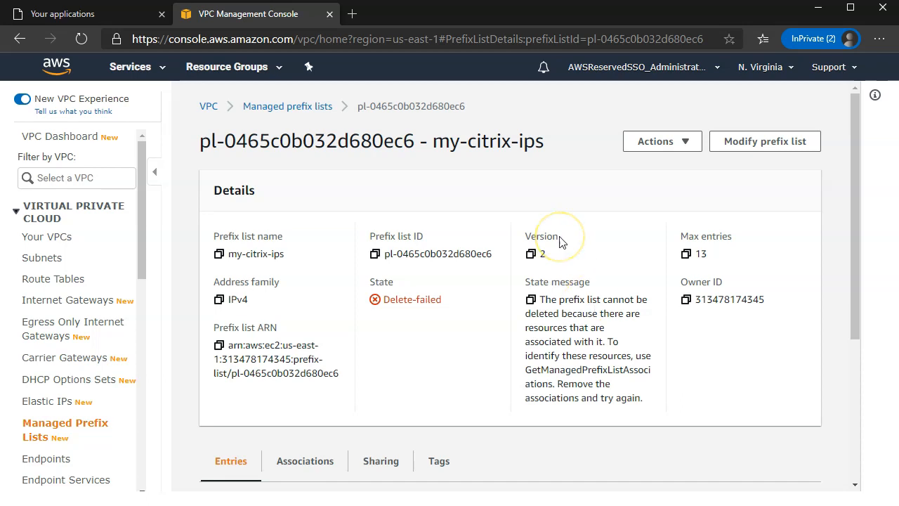